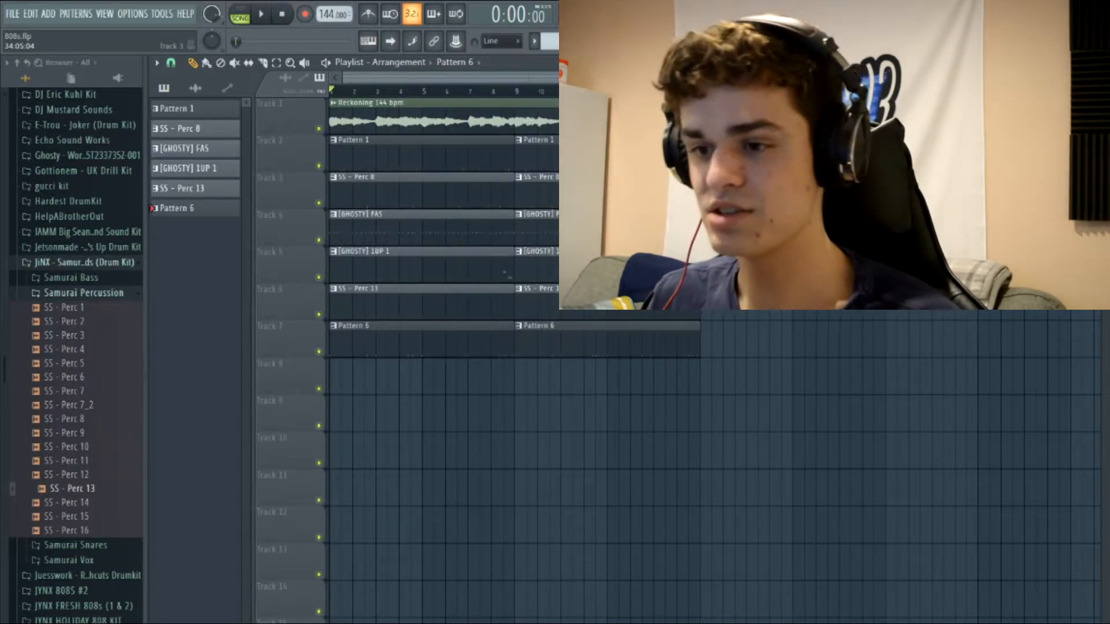
- Open the mixer and play the melody on Insert 5 in solo, leaving the solo off at the end
key(space)
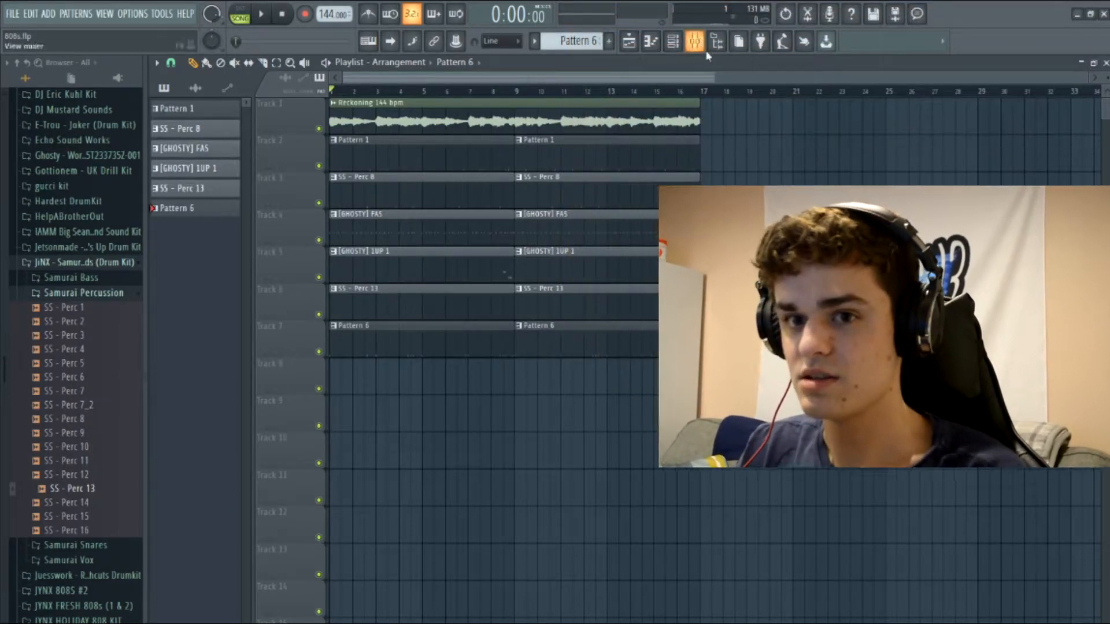
click(704, 48)
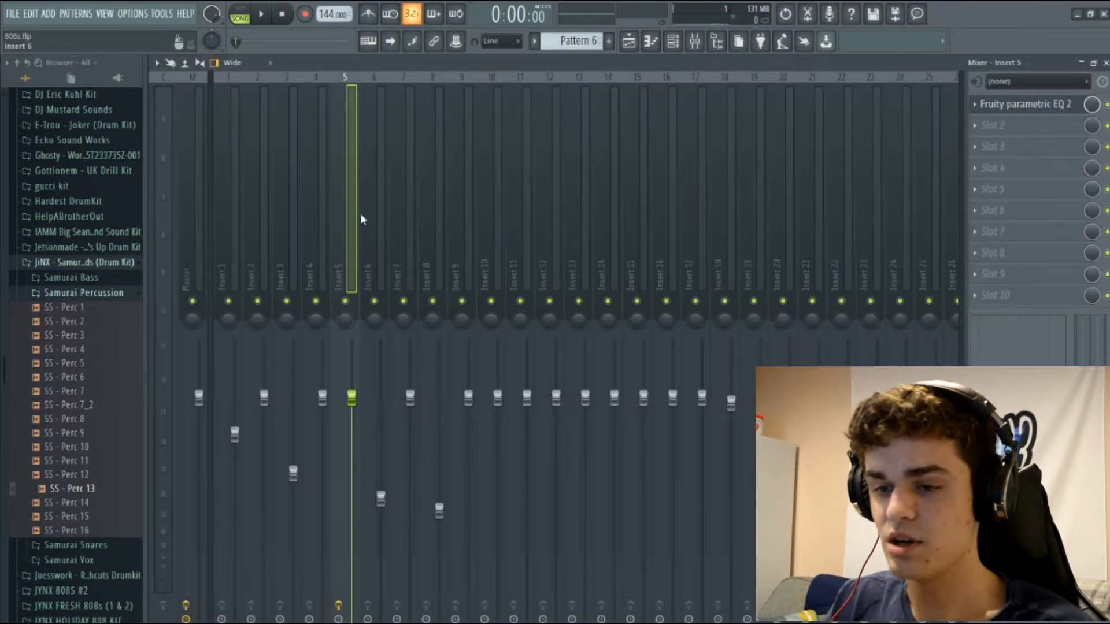
right_click(347, 302)
key(space)
key(space)
right_click(346, 301)
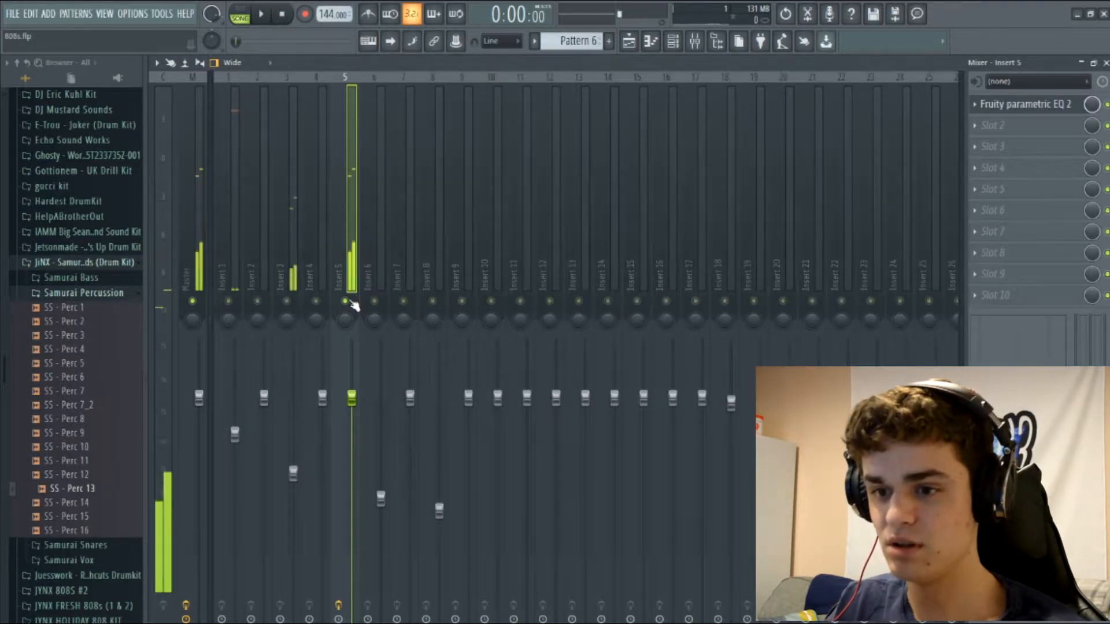
- Search the effect plugins for "wav" and load Wave Candy into slot 2 of Insert 5
click(1000, 133)
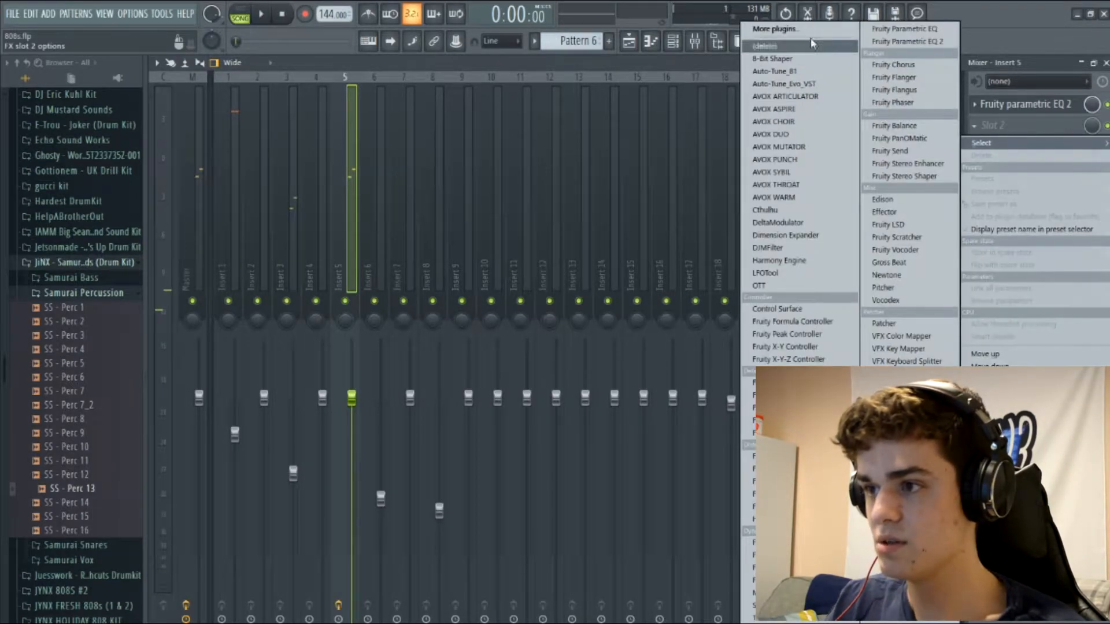
click(747, 517)
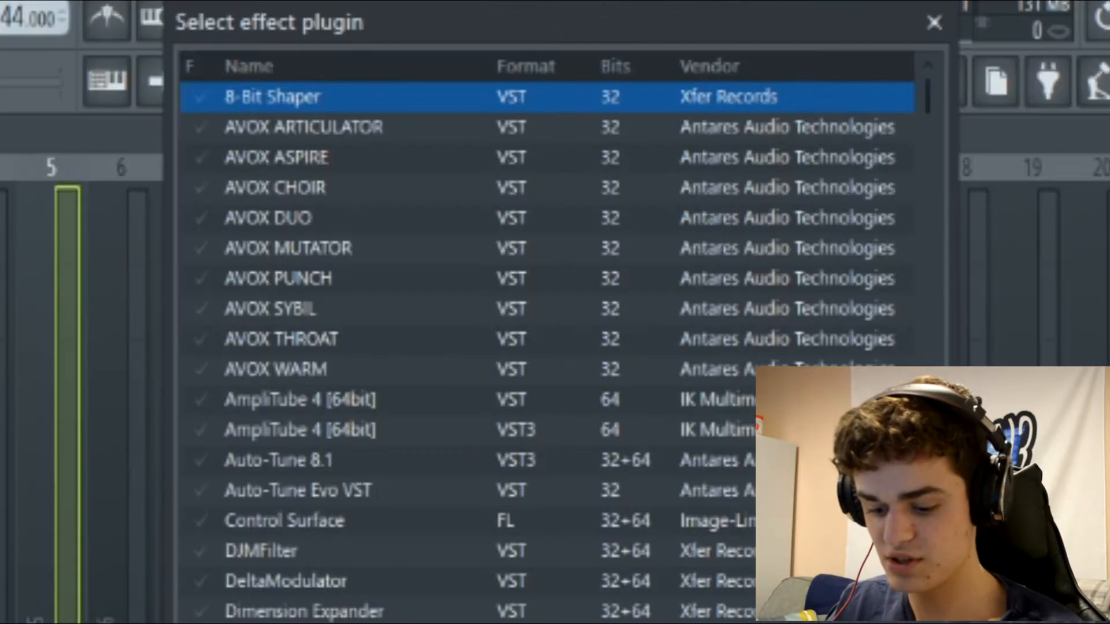
text(wav)
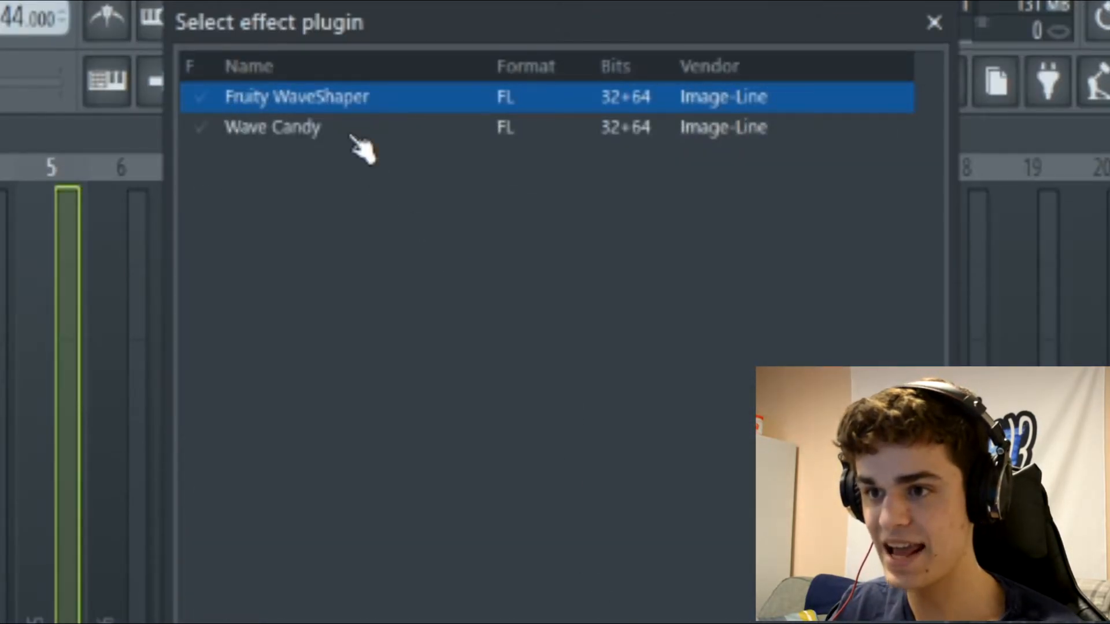
double_click(353, 130)
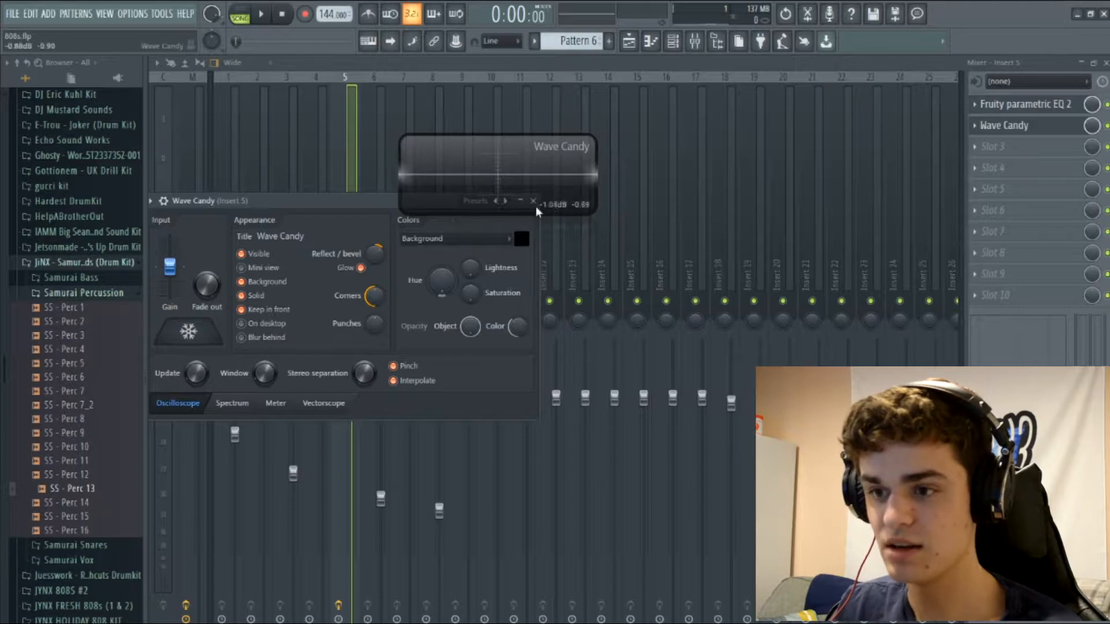
- Set Wave Candy to Spectrum mode, enlarge its display and place it over the middle of the mixer
drag(527, 151, 692, 253)
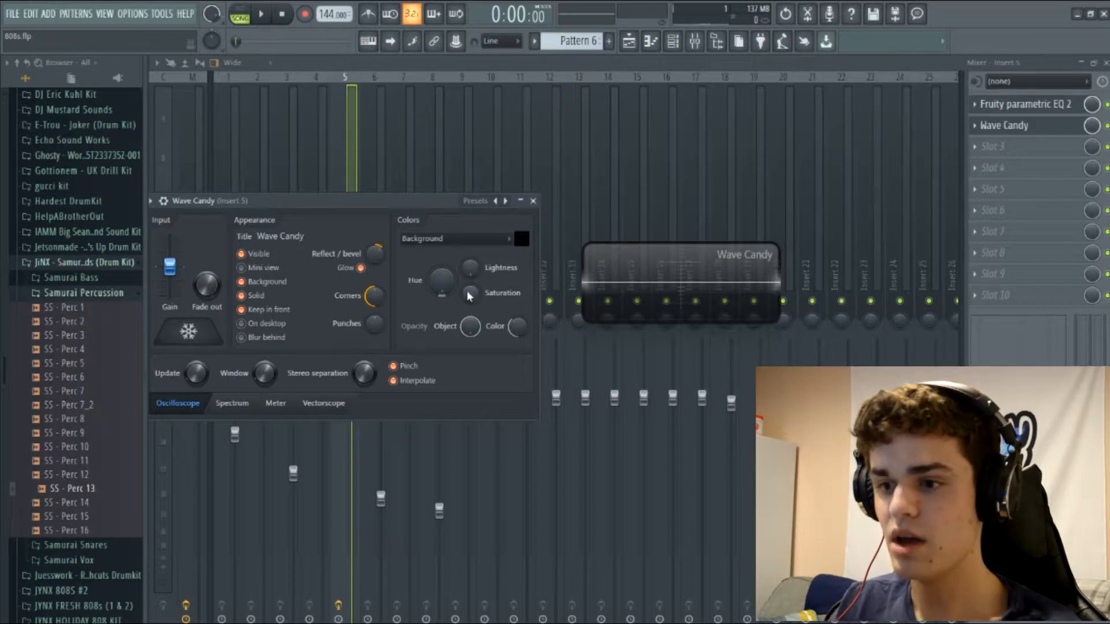
click(239, 405)
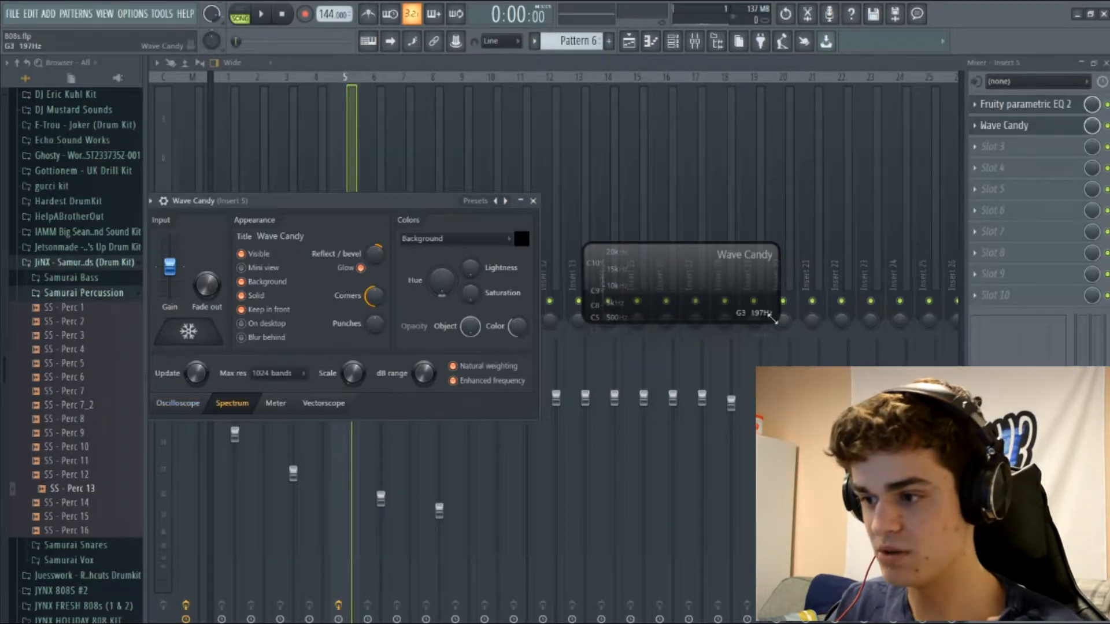
drag(773, 319, 1107, 621)
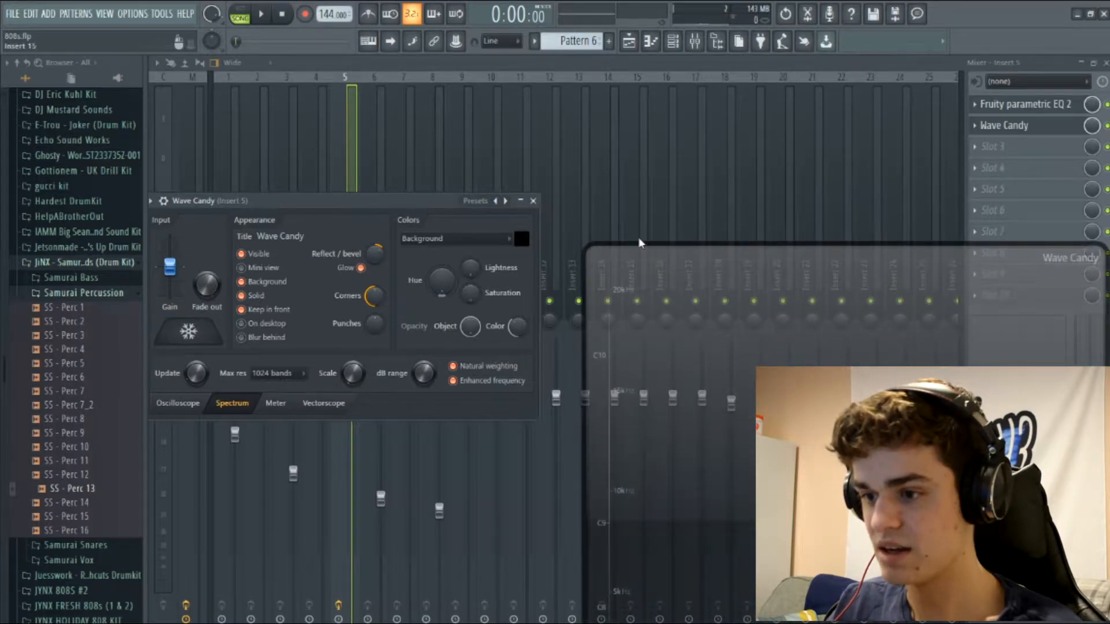
click(323, 403)
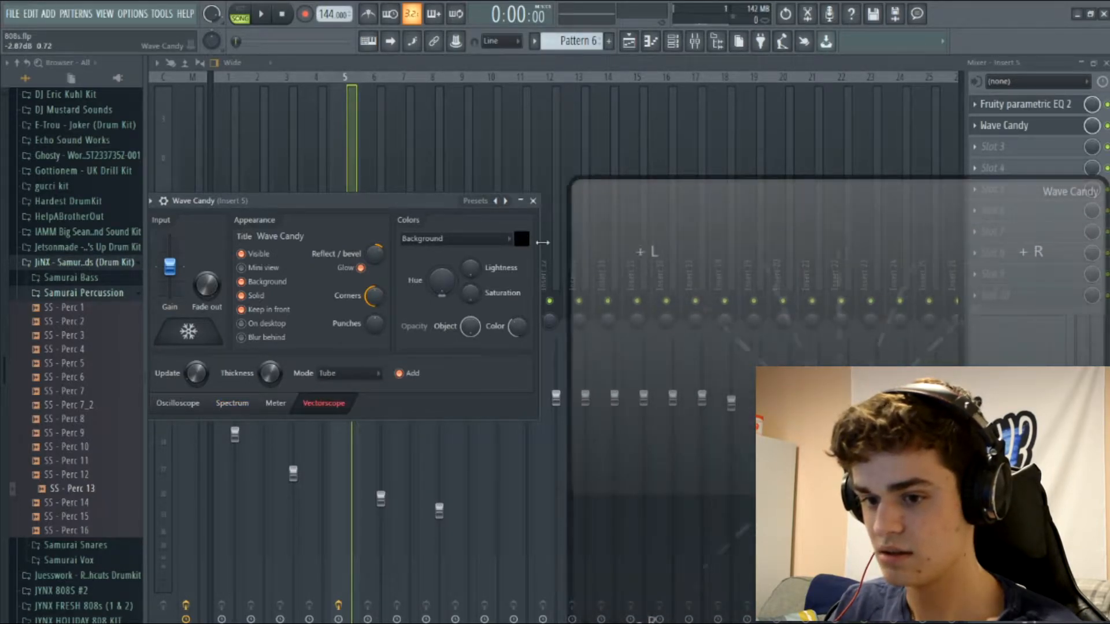
click(232, 403)
drag(602, 205, 567, 137)
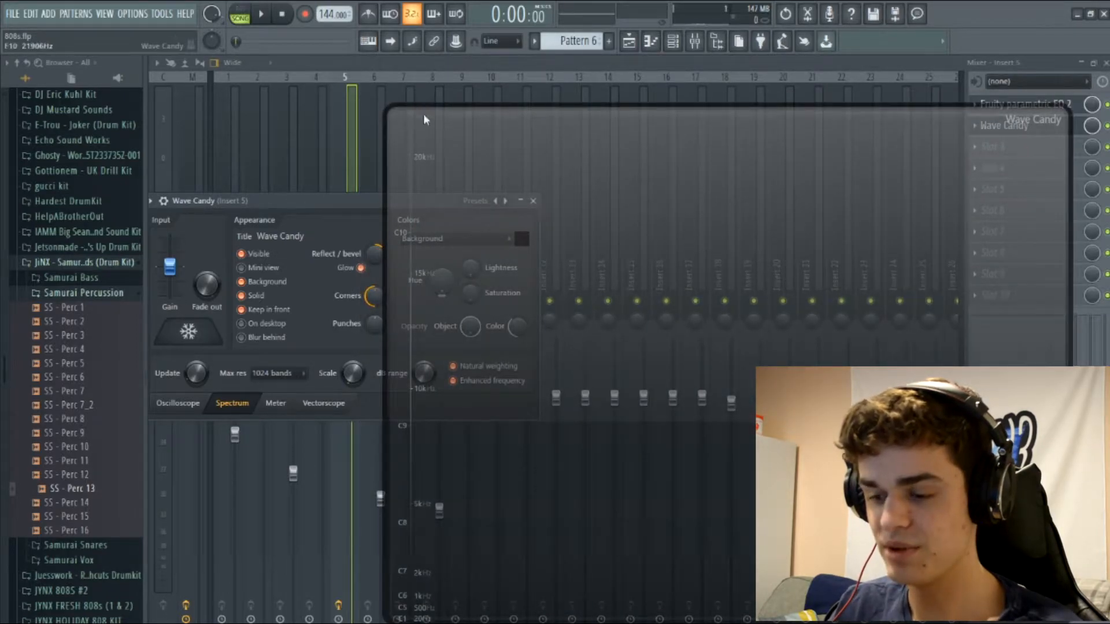
- Preview the spectrum during playback, raise its scale to maximum and set its max resolution to 8192 bands
key(space)
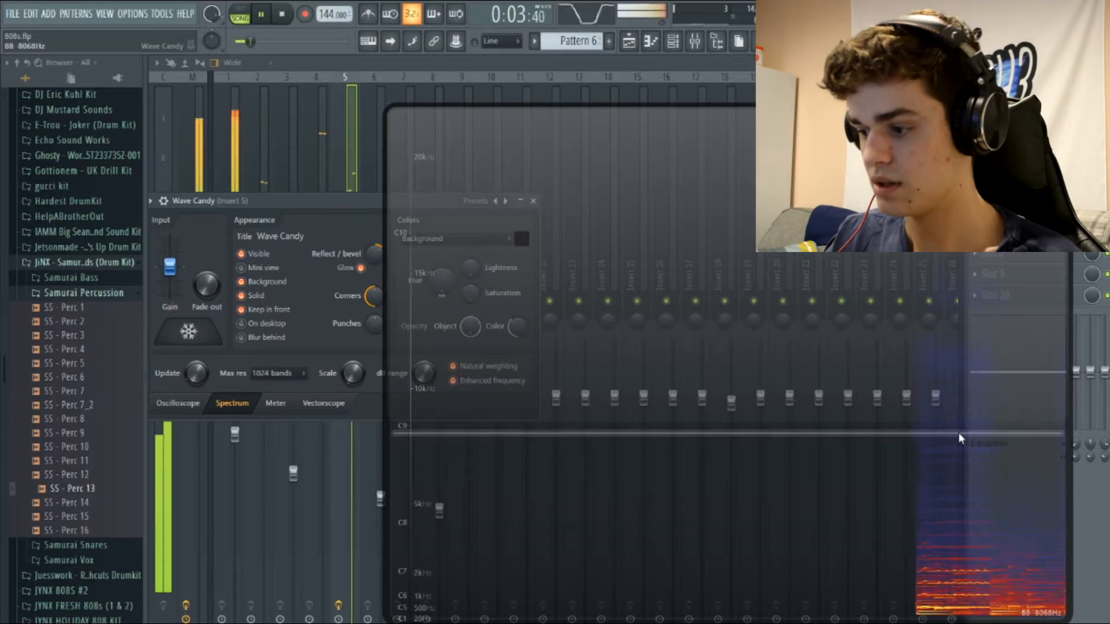
key(space)
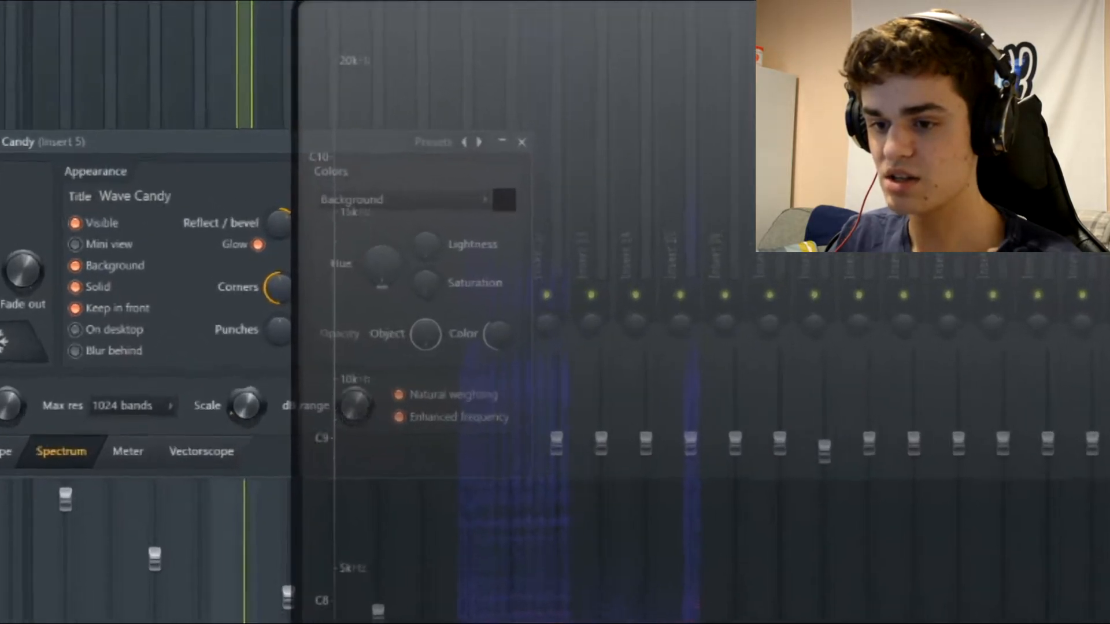
drag(247, 404, 247, 306)
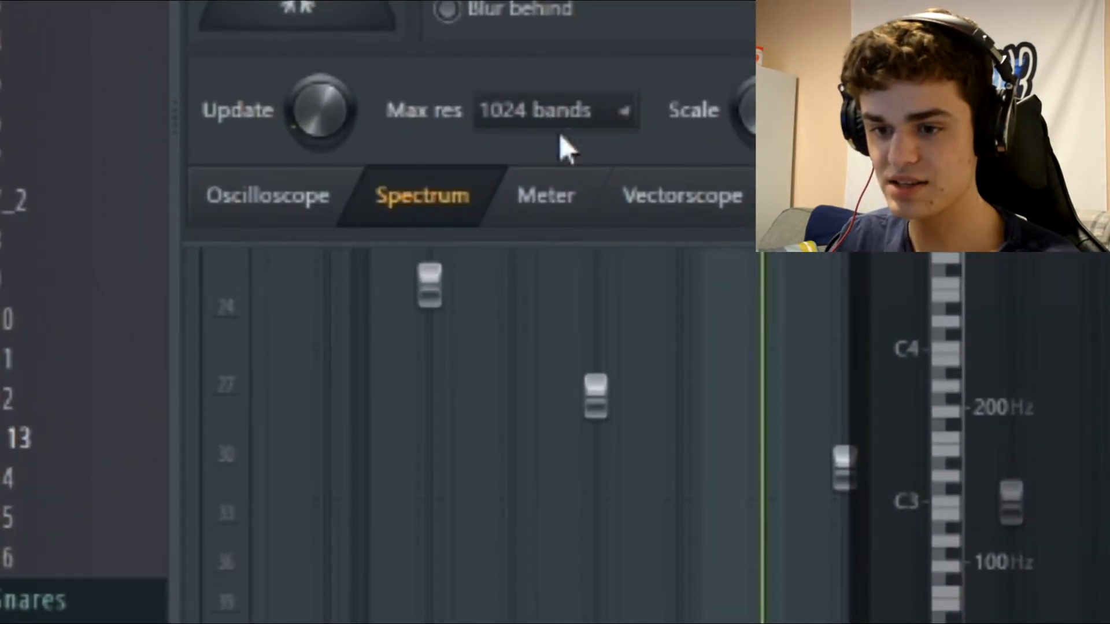
click(557, 109)
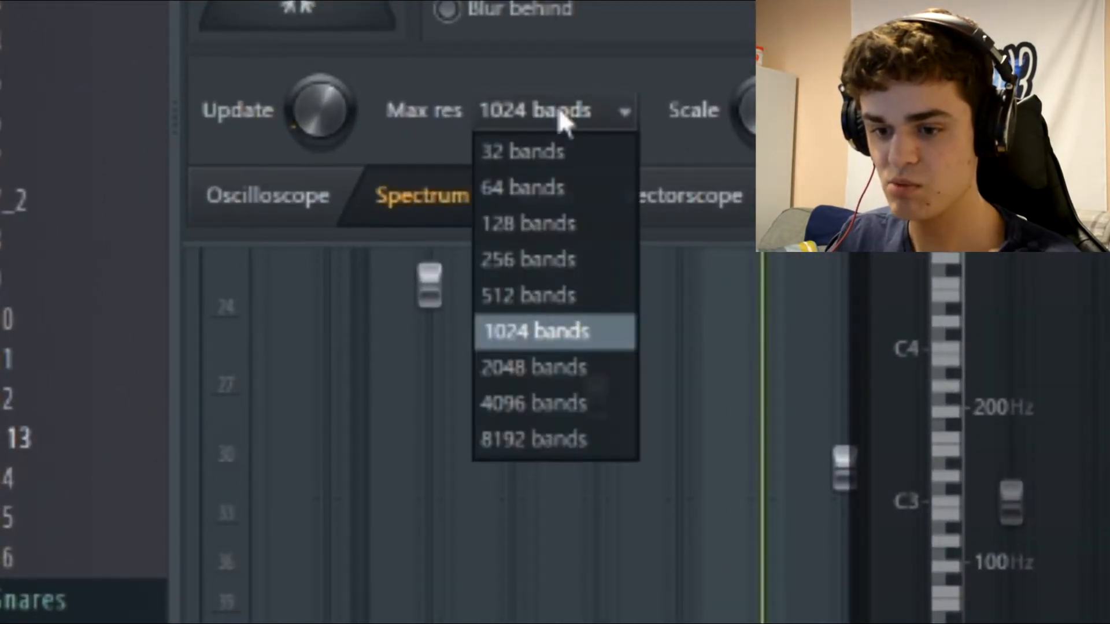
click(557, 439)
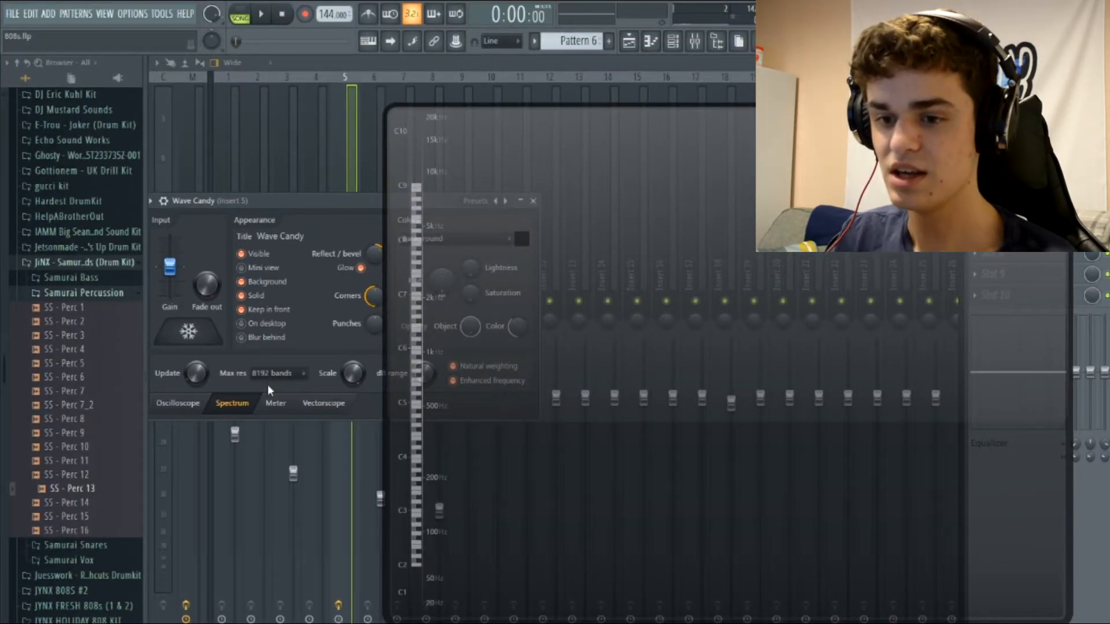
- Try spectrum max resolutions of 4096 and 2048 bands and return to 8192 bands
click(289, 375)
click(306, 478)
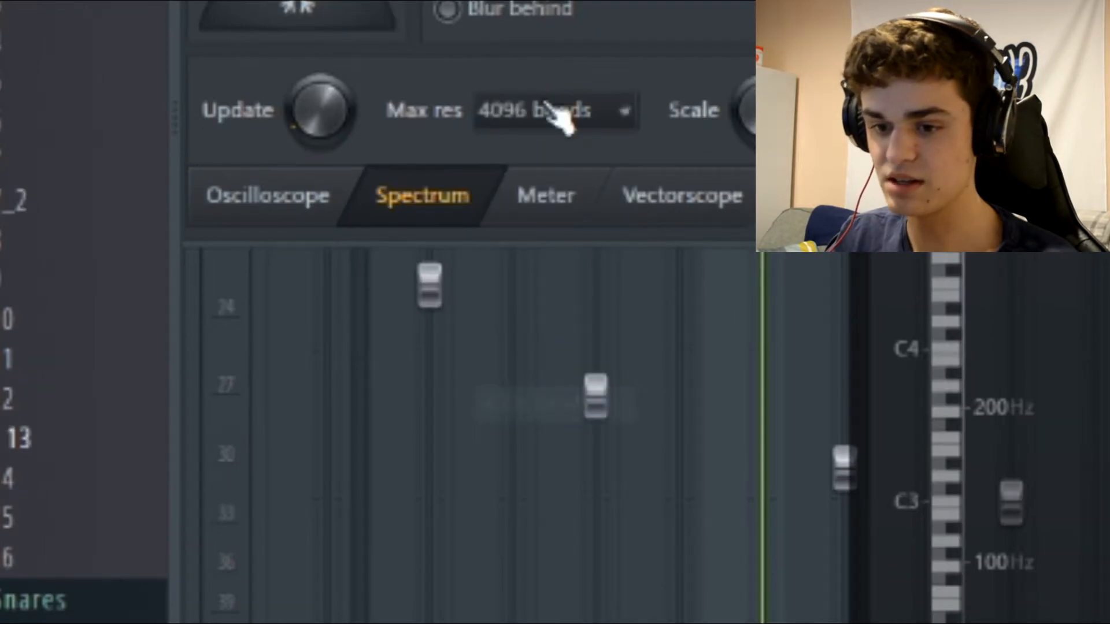
click(552, 116)
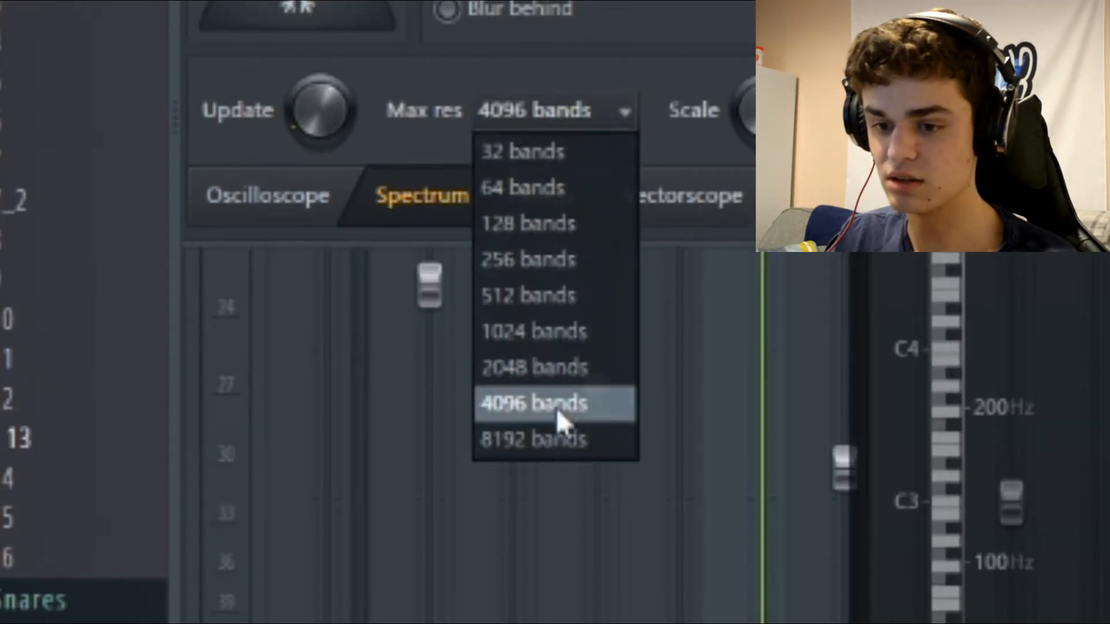
click(544, 365)
click(565, 126)
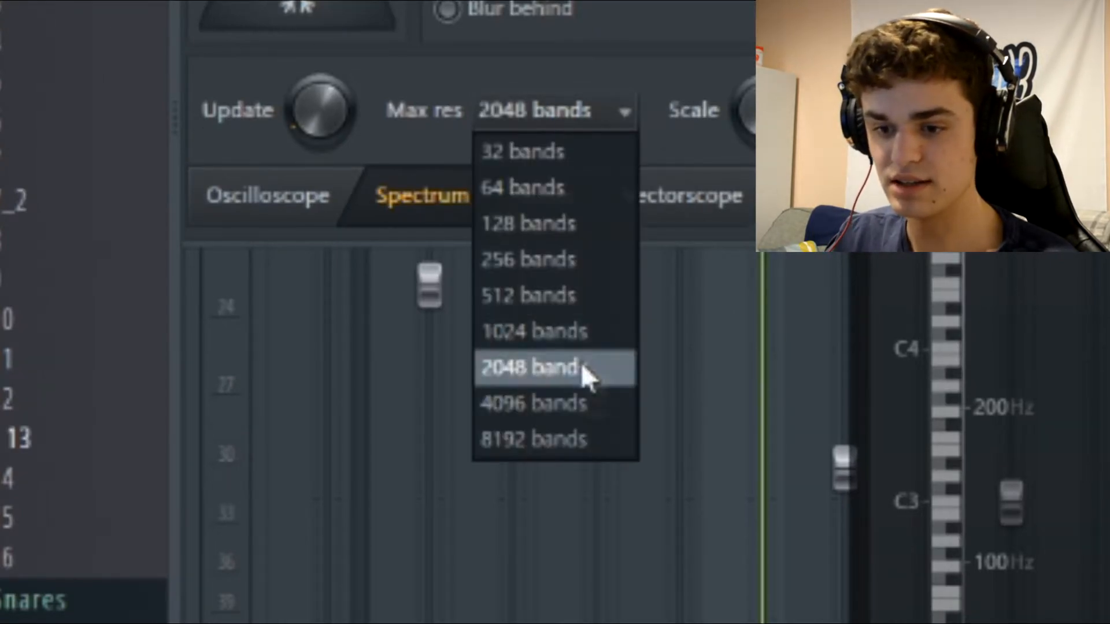
click(542, 437)
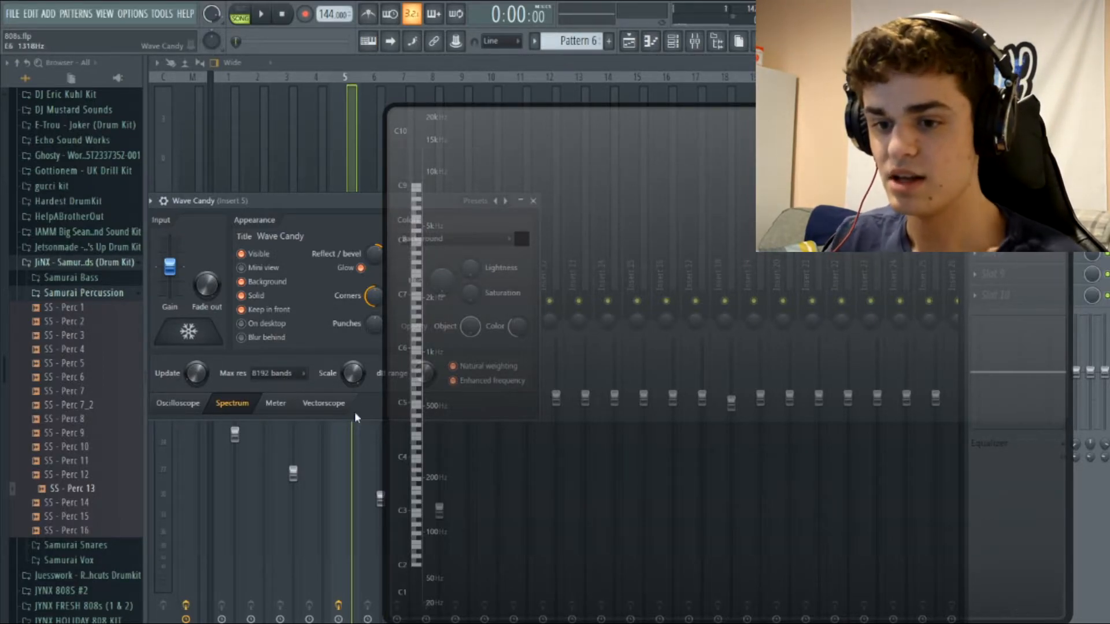
- Play the song to capture the melody in the Wave Candy spectrum and freeze the display
key(space)
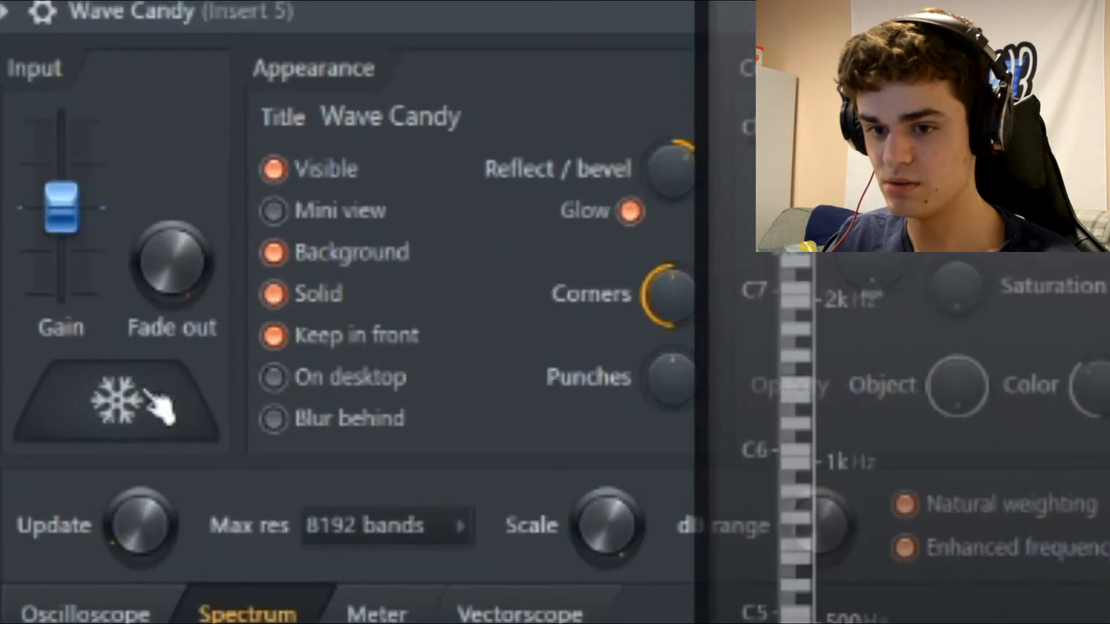
click(189, 337)
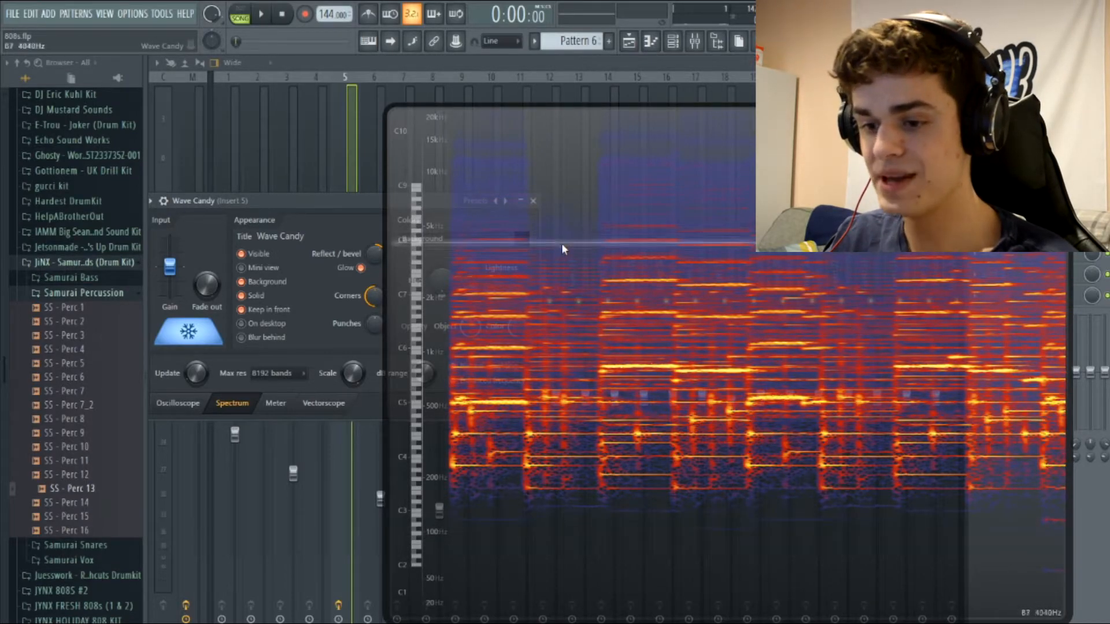
- Create Pattern 7 and place it on Track 8 at bar 1 of the playlist
click(651, 42)
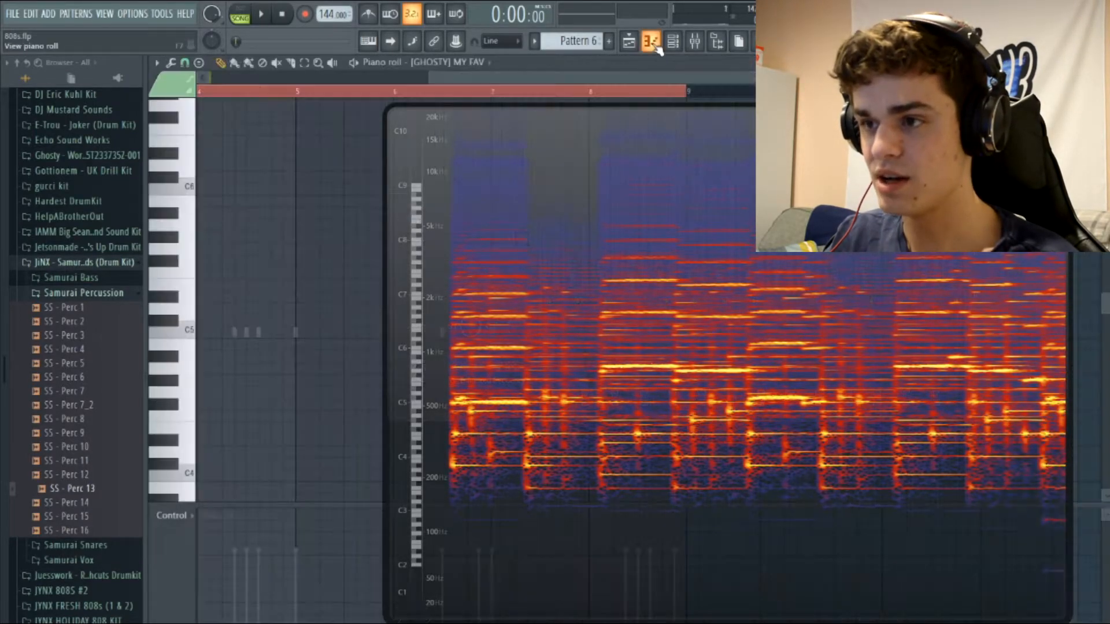
click(629, 42)
scroll(587, 42, up, 1)
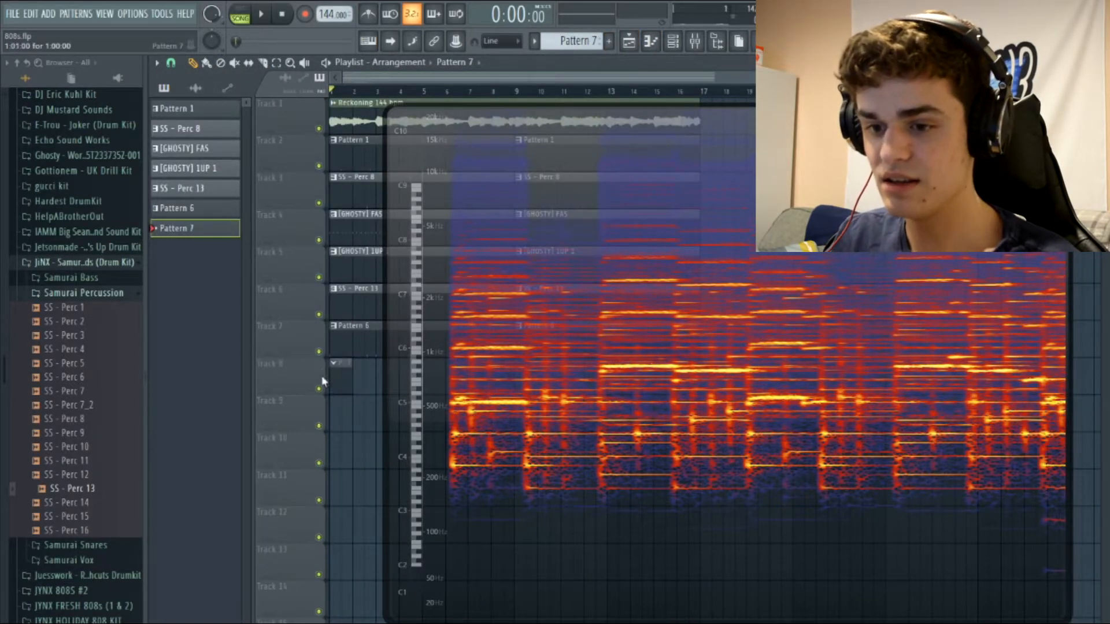
- Show bar 1 of Pattern 7's piano roll for the [GHOSTY] MY FAV channel, with the frozen spectrum moved aside
click(651, 46)
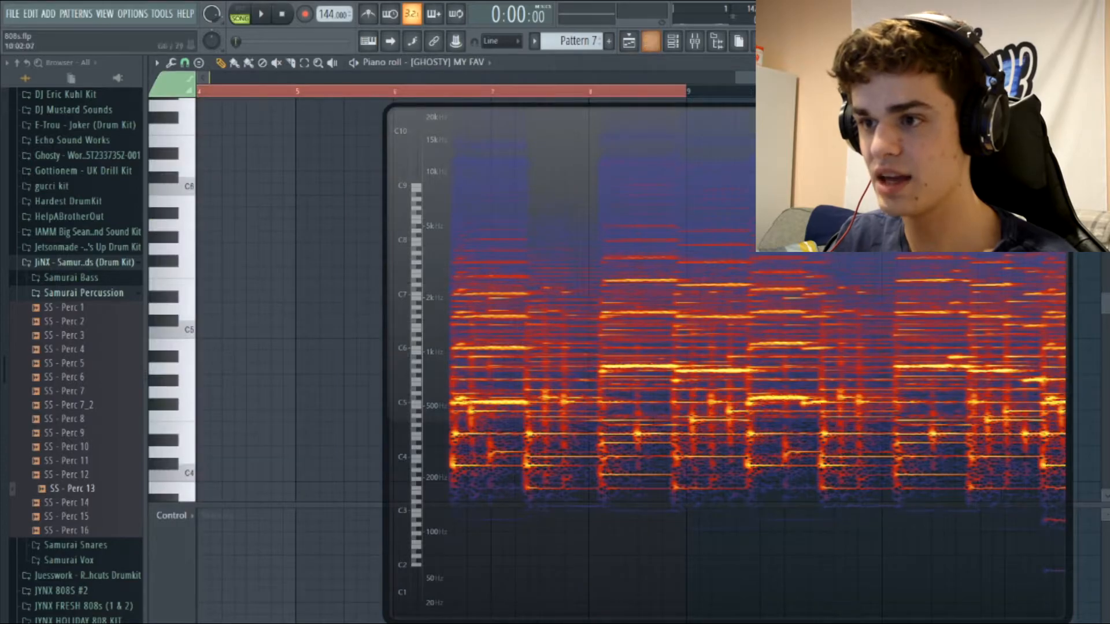
drag(738, 118, 884, 124)
drag(809, 77, 208, 93)
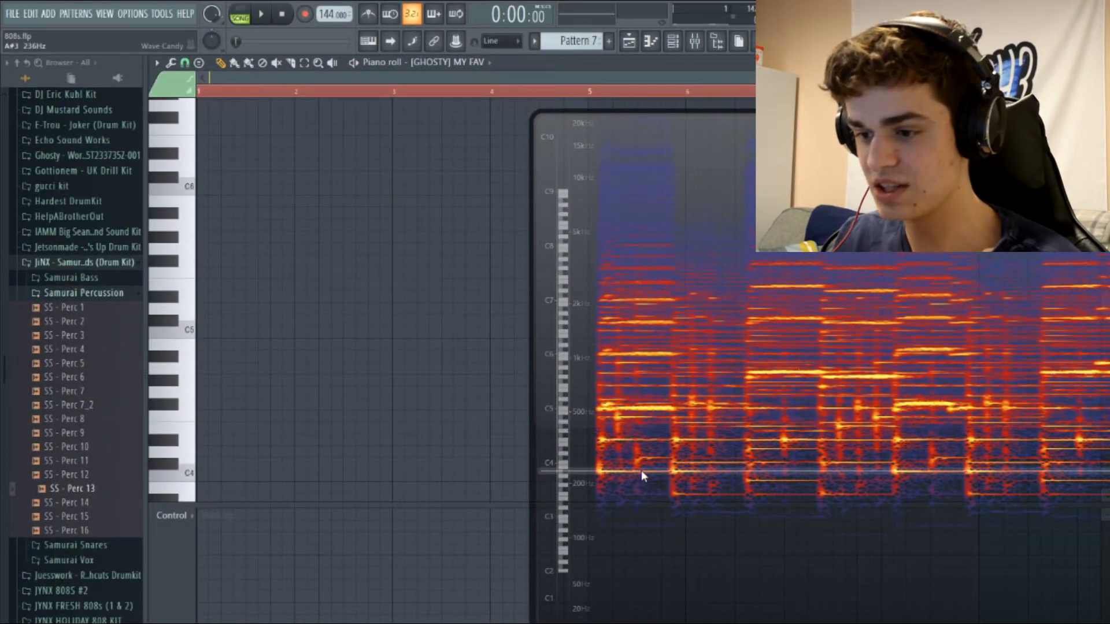
- Add half-bar A#4 notes at the start of bar 1 and halfway through bar 2, checking them by playback
click(220, 356)
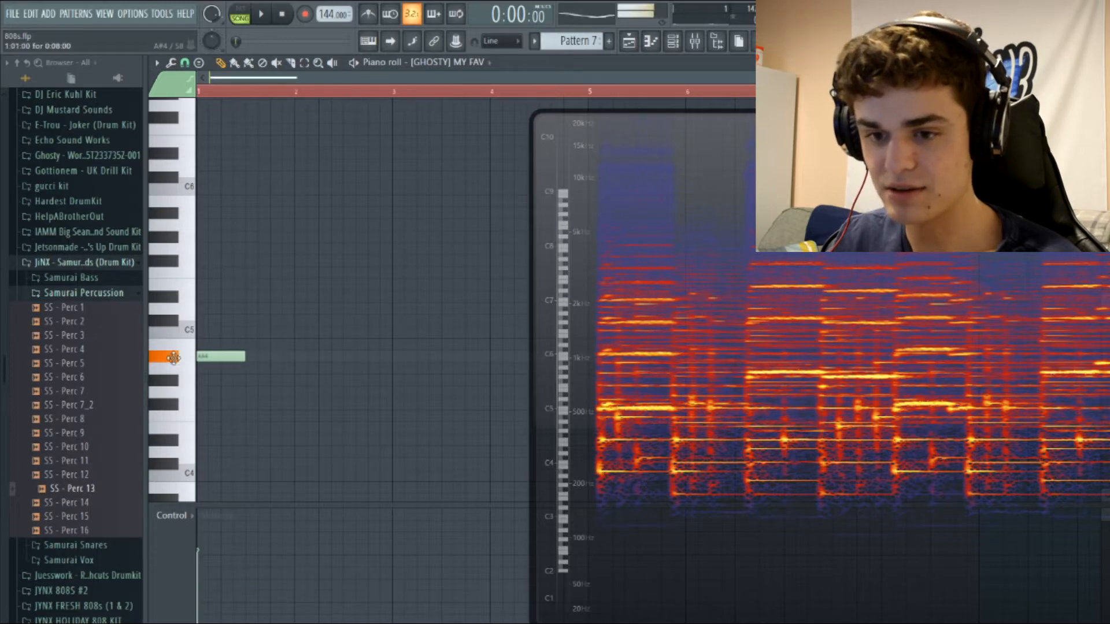
key(space)
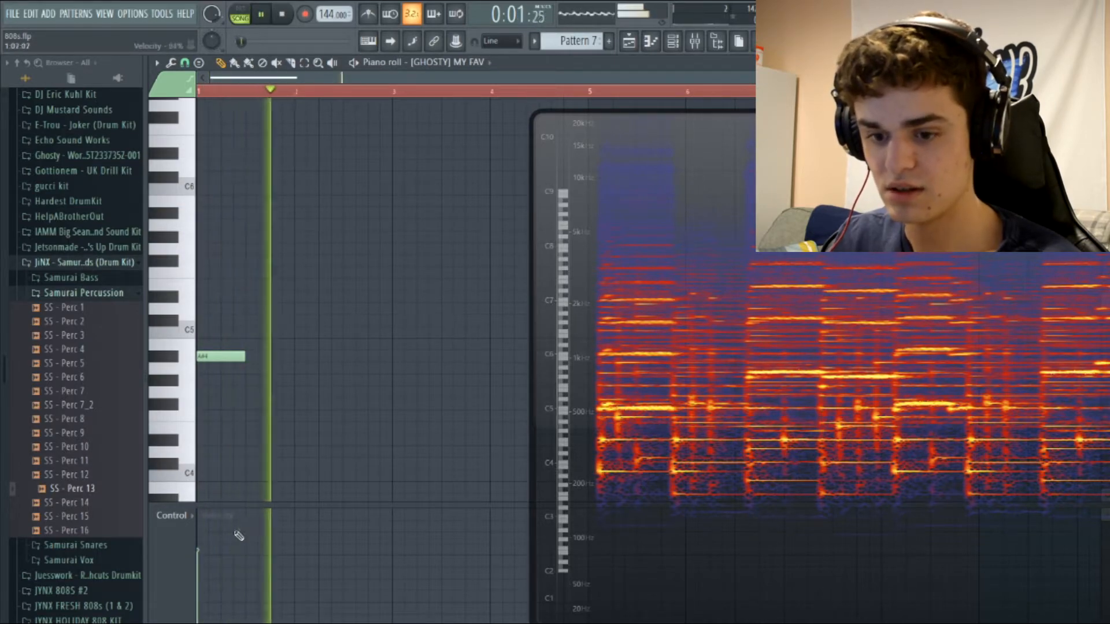
key(space)
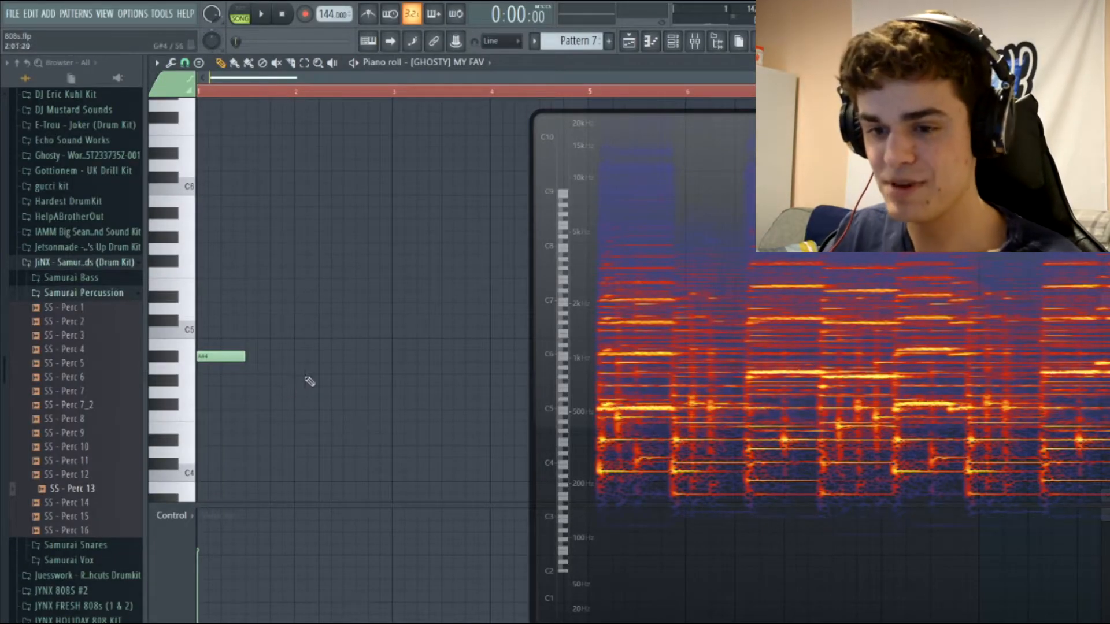
key(space)
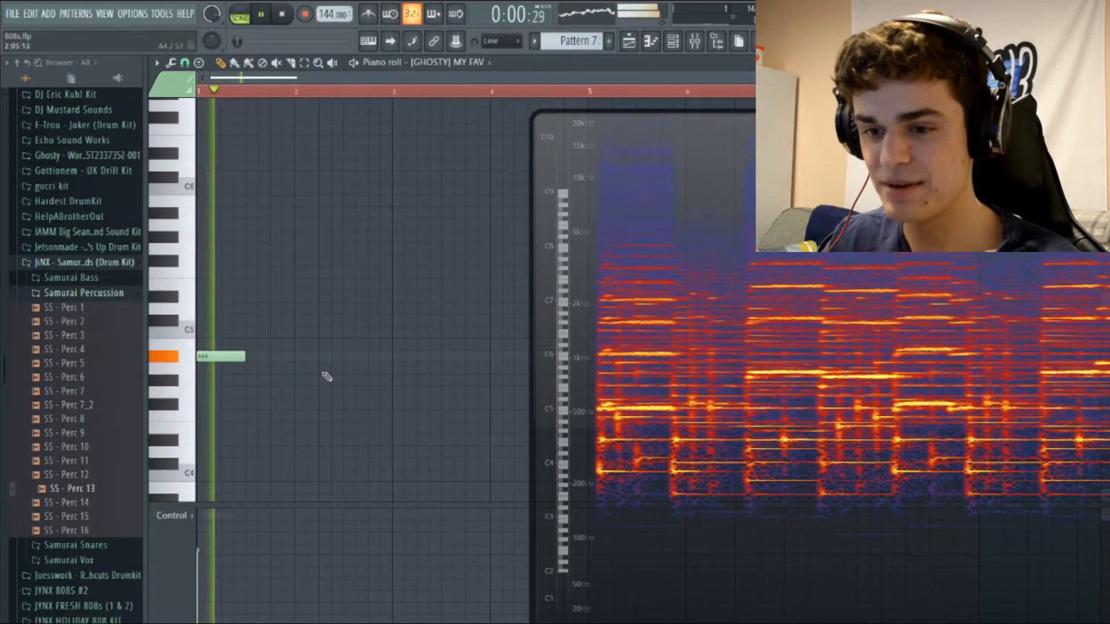
click(359, 357)
key(space)
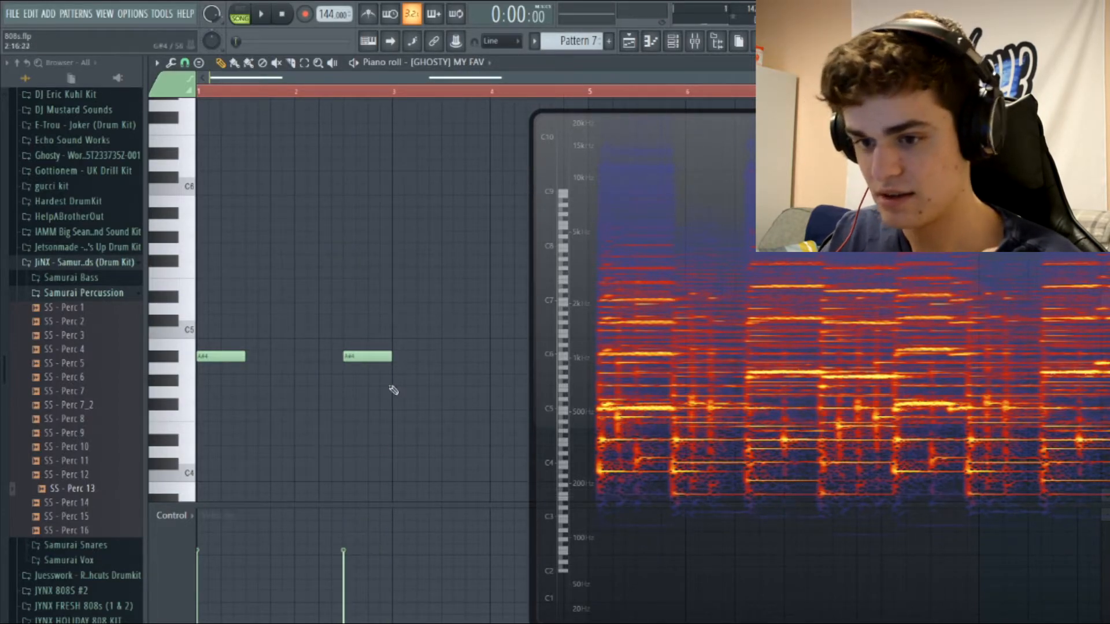
- Add half-bar F5 notes at the start of bar 3 and halfway through bar 4, timing them against playback
click(393, 416)
drag(392, 428, 394, 269)
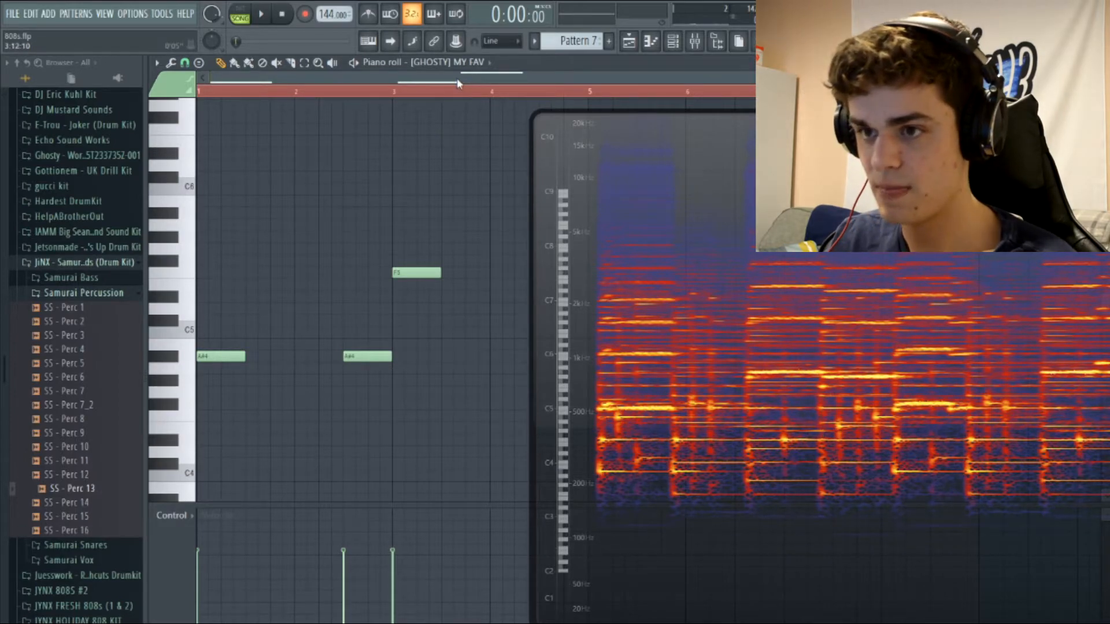
key(space)
drag(463, 79, 555, 79)
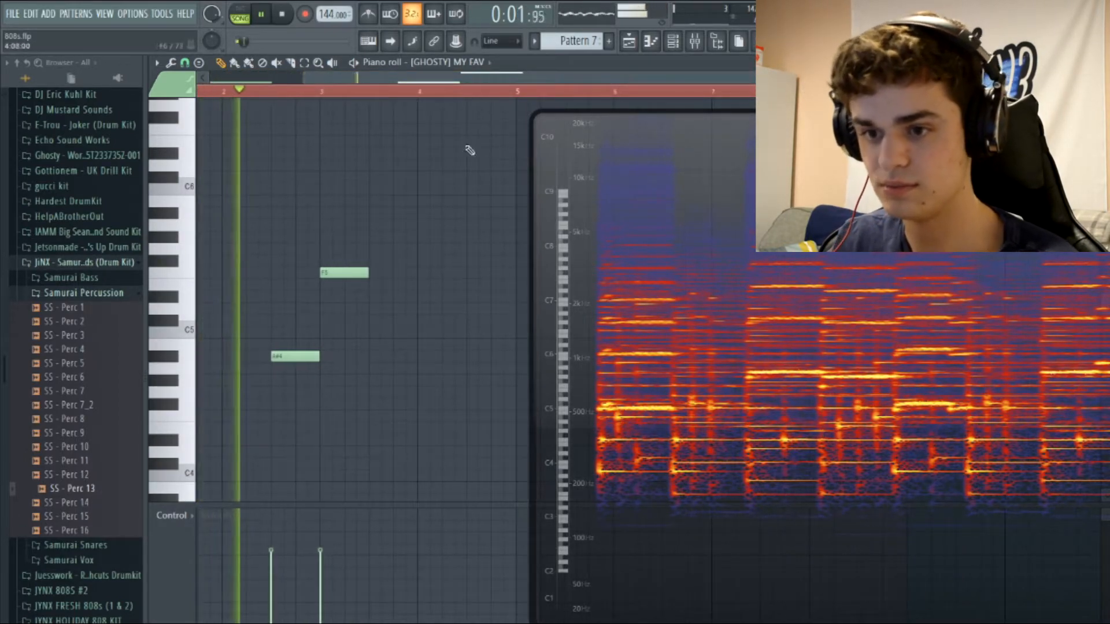
click(468, 274)
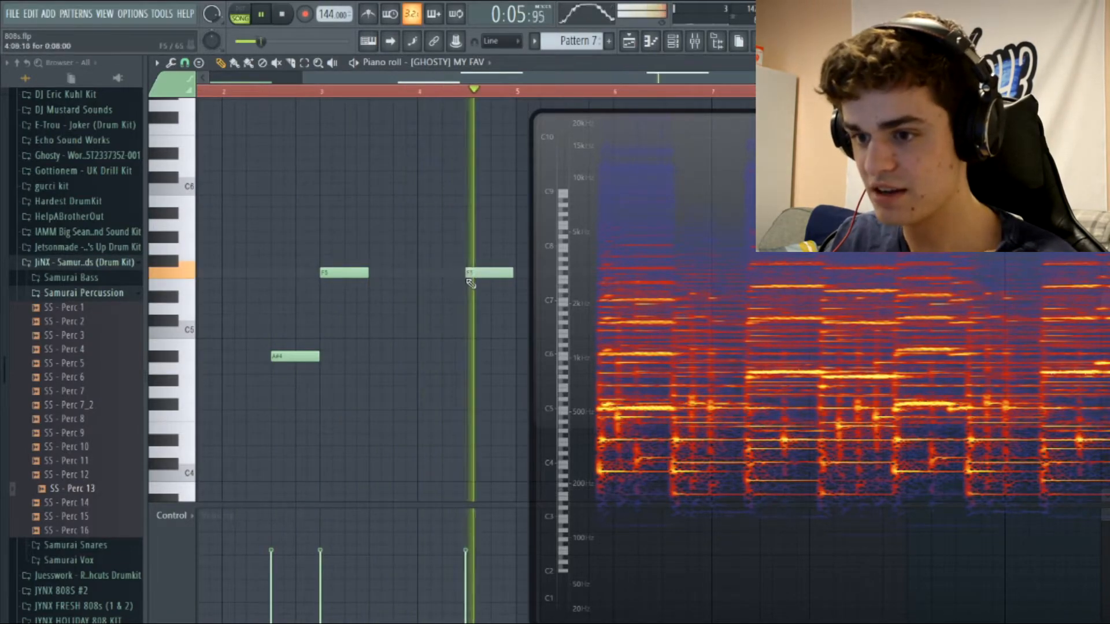
- Nudge the bar 4 F5 note into time and add half-bar A#4 notes at the start of bar 5 and halfway through bar 6
drag(470, 283, 471, 283)
key(space)
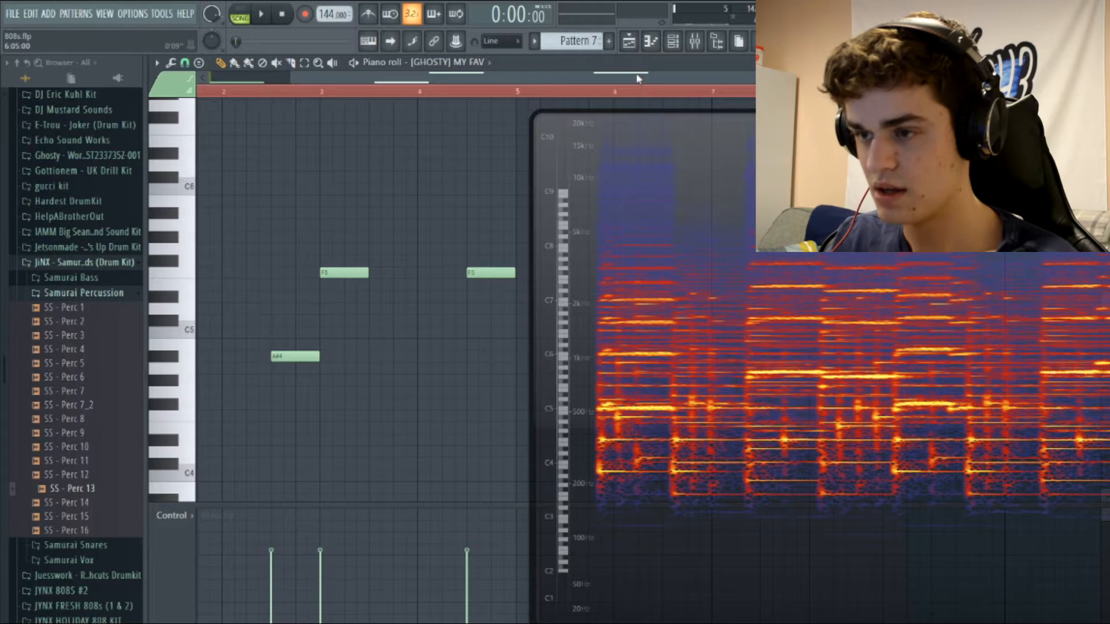
drag(639, 79, 846, 75)
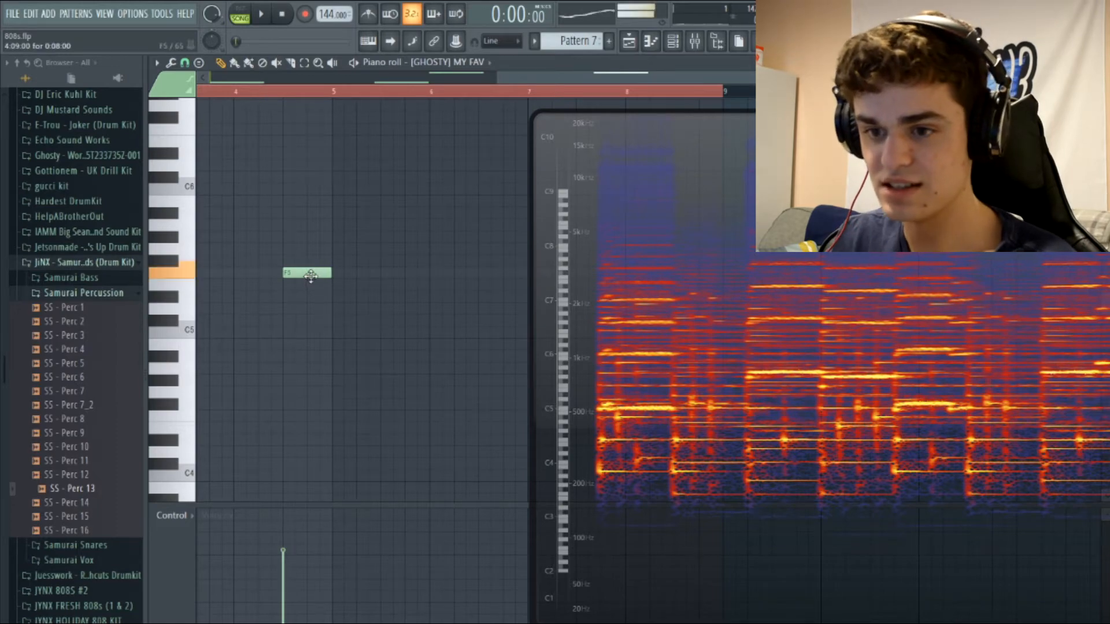
click(333, 355)
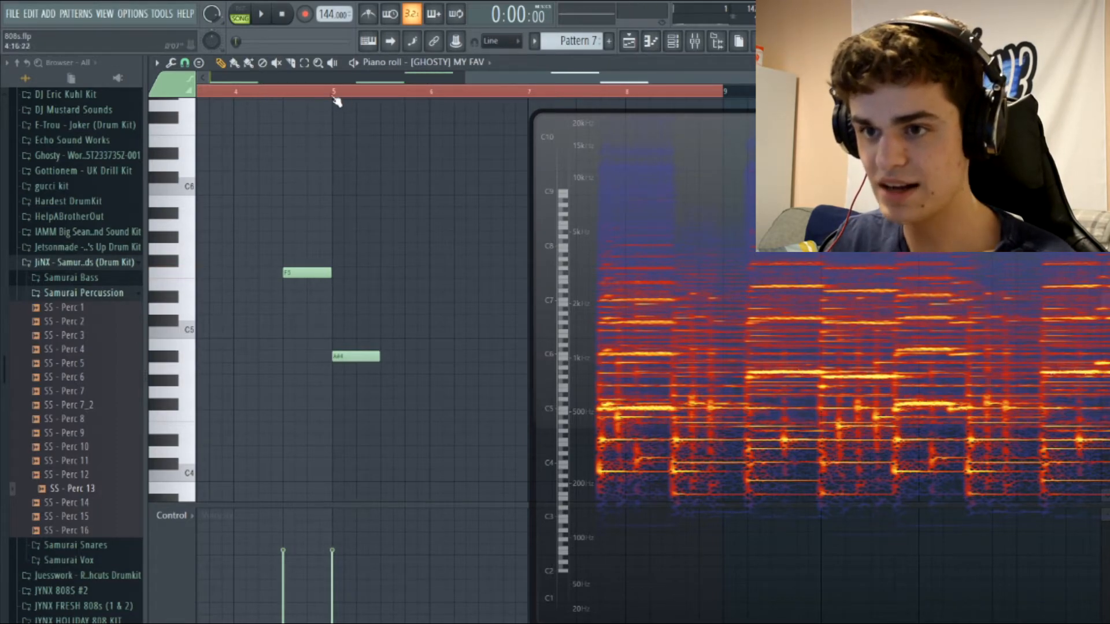
key(space)
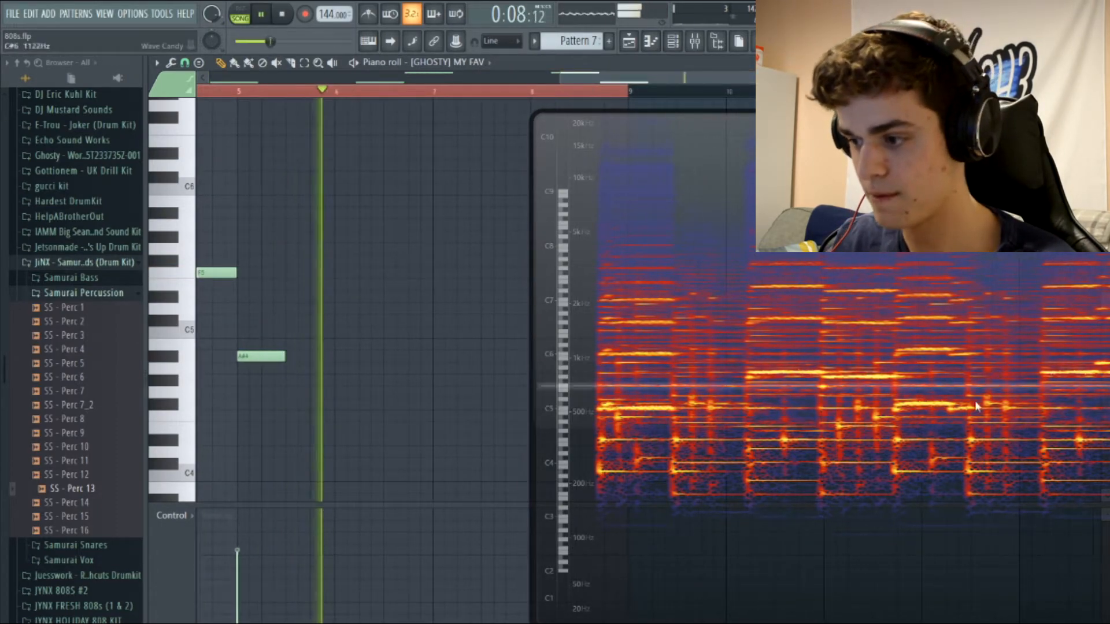
key(space)
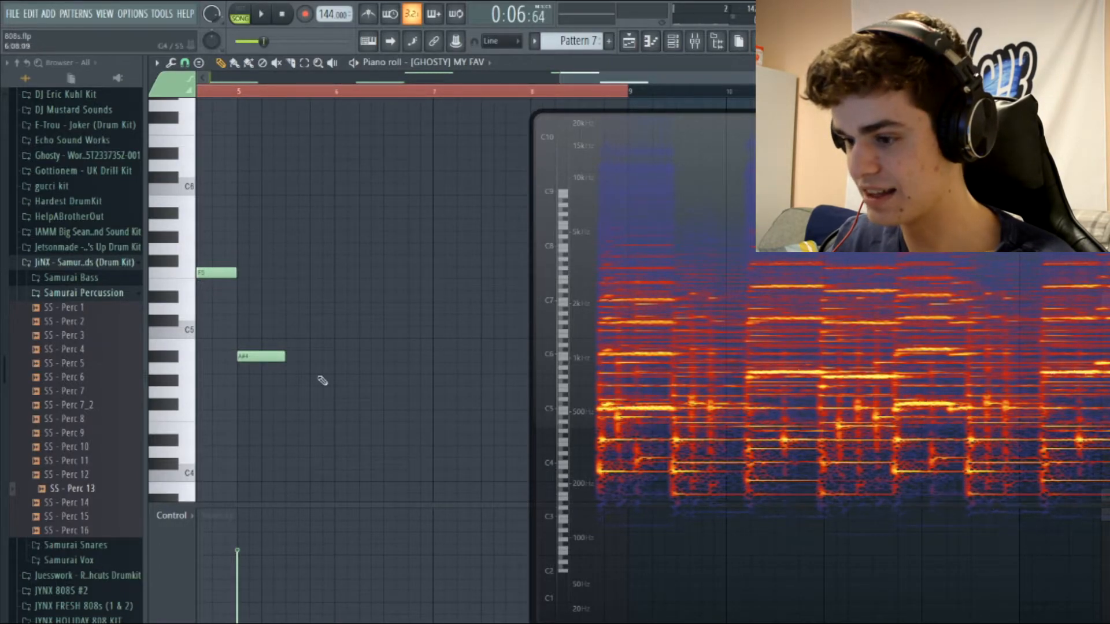
click(388, 356)
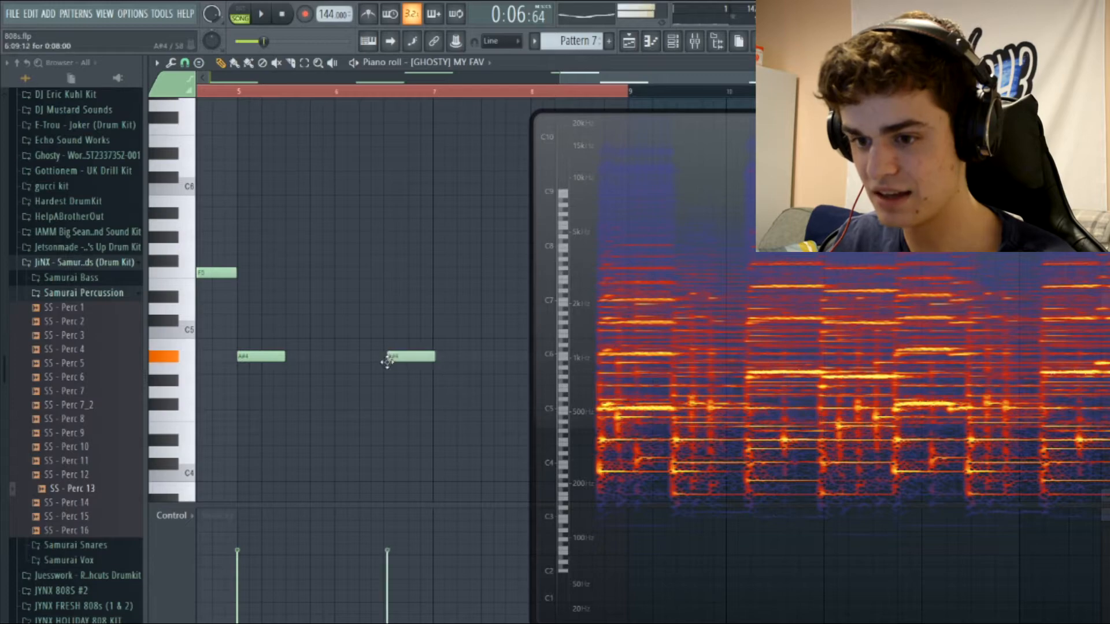
key(space)
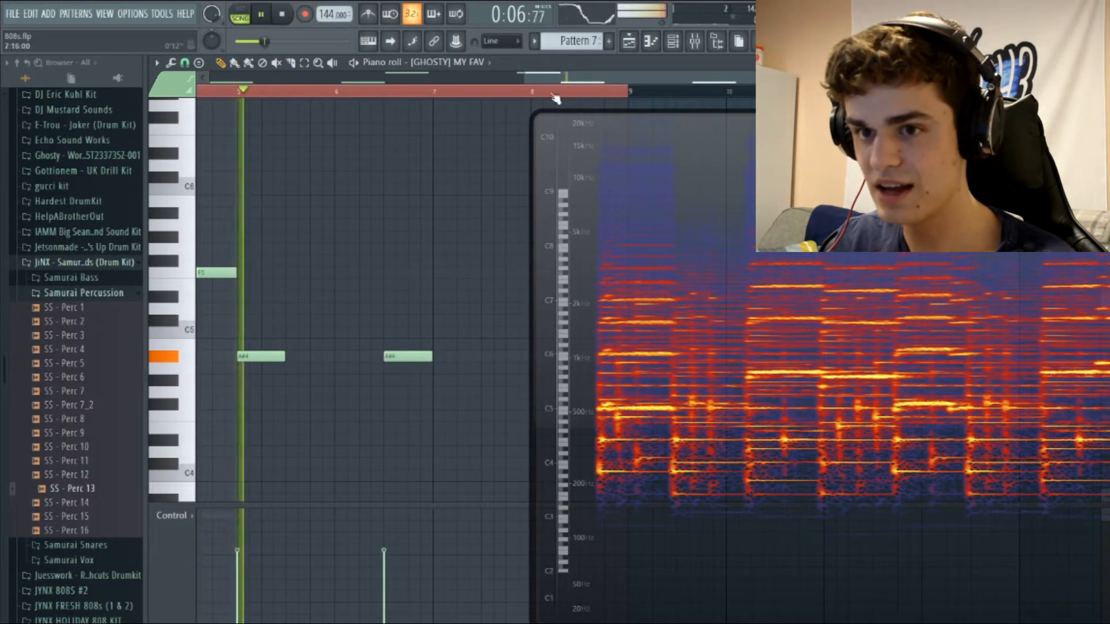
- Add half-bar F5 notes at the start of bar 7 and halfway through bar 8, checking their timing by playback
drag(552, 77, 603, 78)
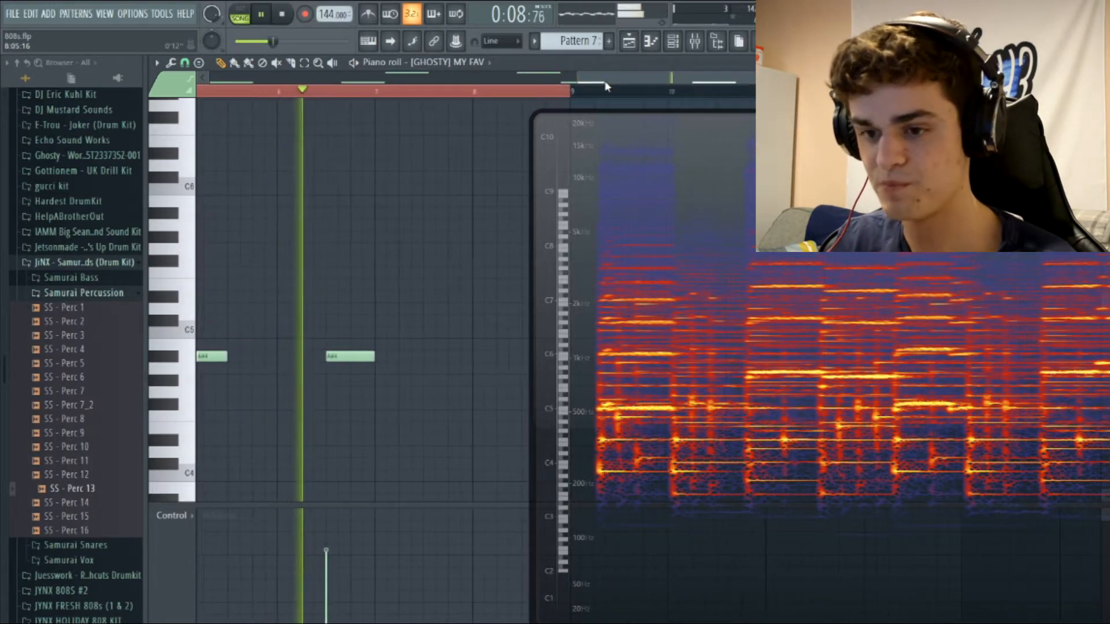
key(space)
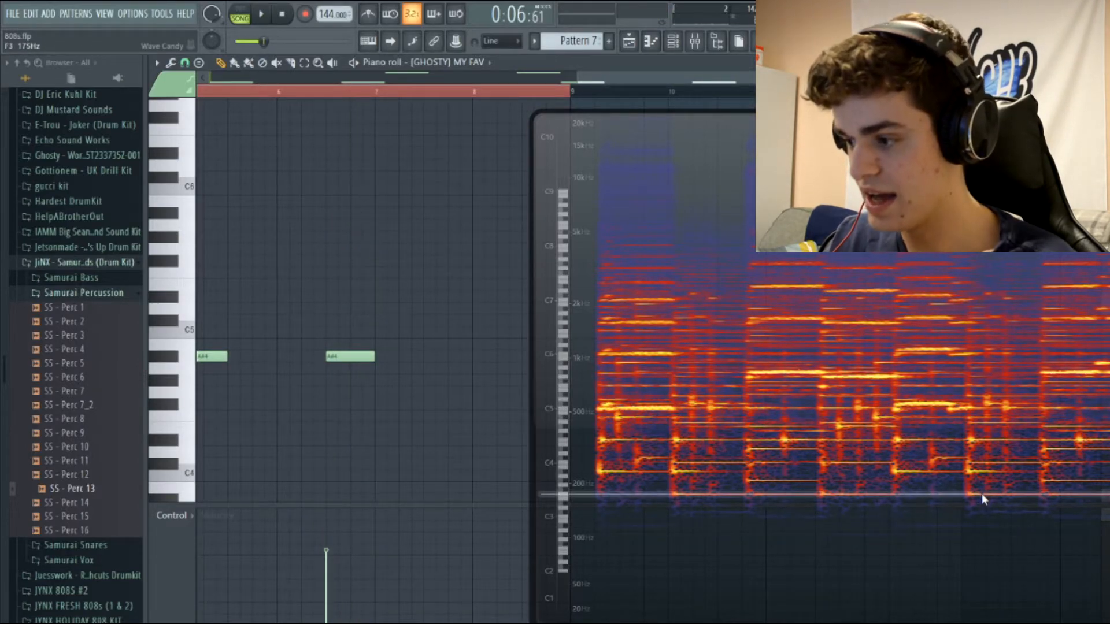
click(426, 273)
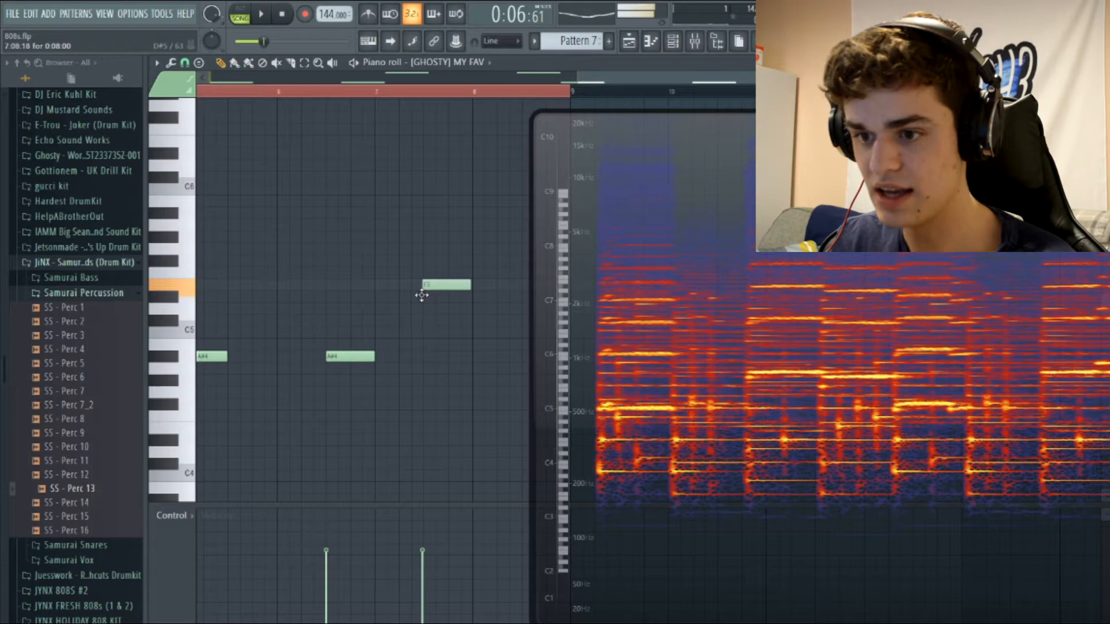
key(space)
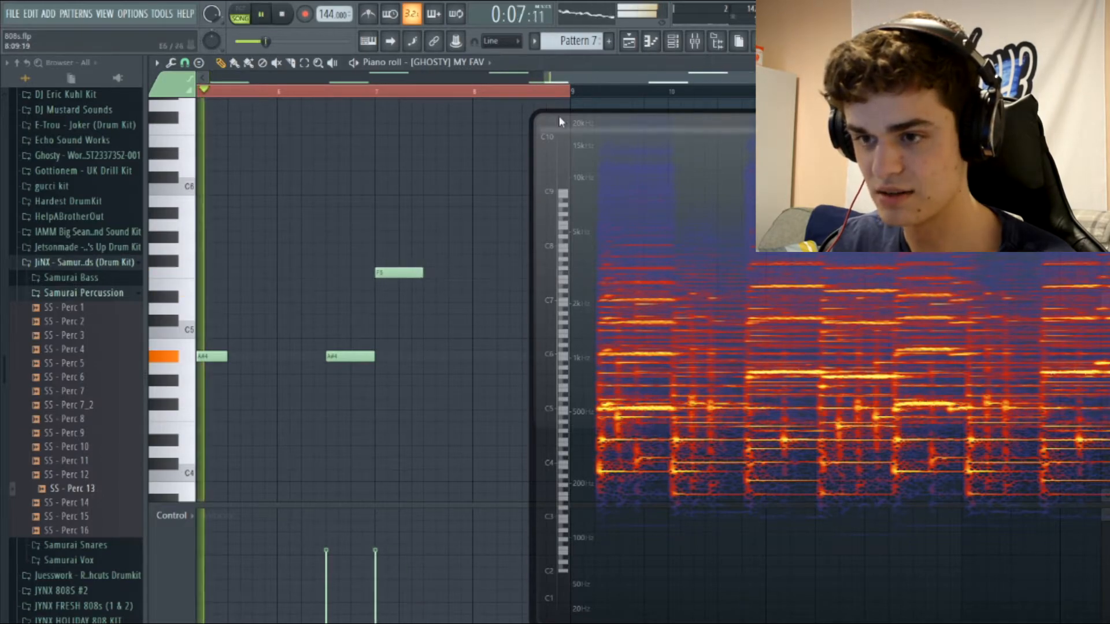
click(470, 272)
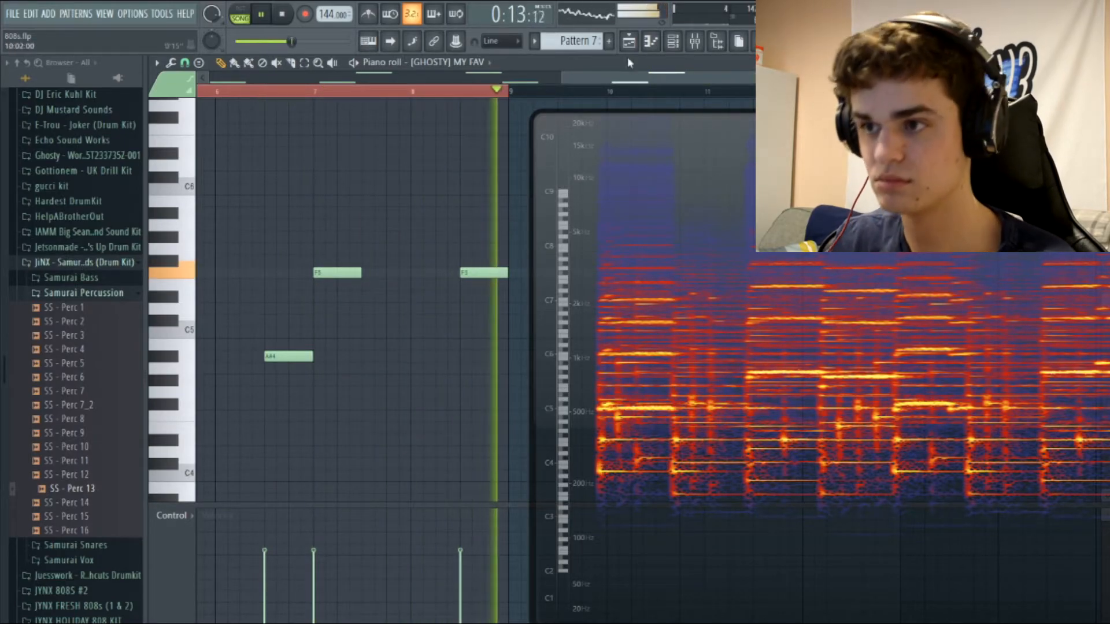
key(space)
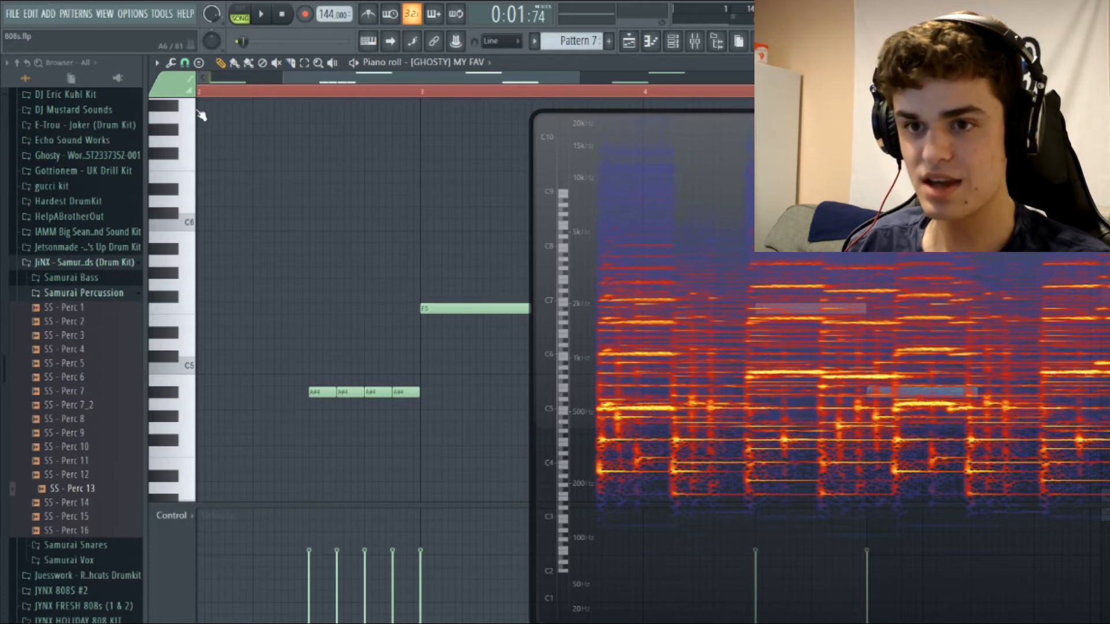
- Place short slide notes at A#5, F6, C#6 and C6 above the four chopped A#4 notes in bar 2 and audition them
drag(301, 165, 306, 254)
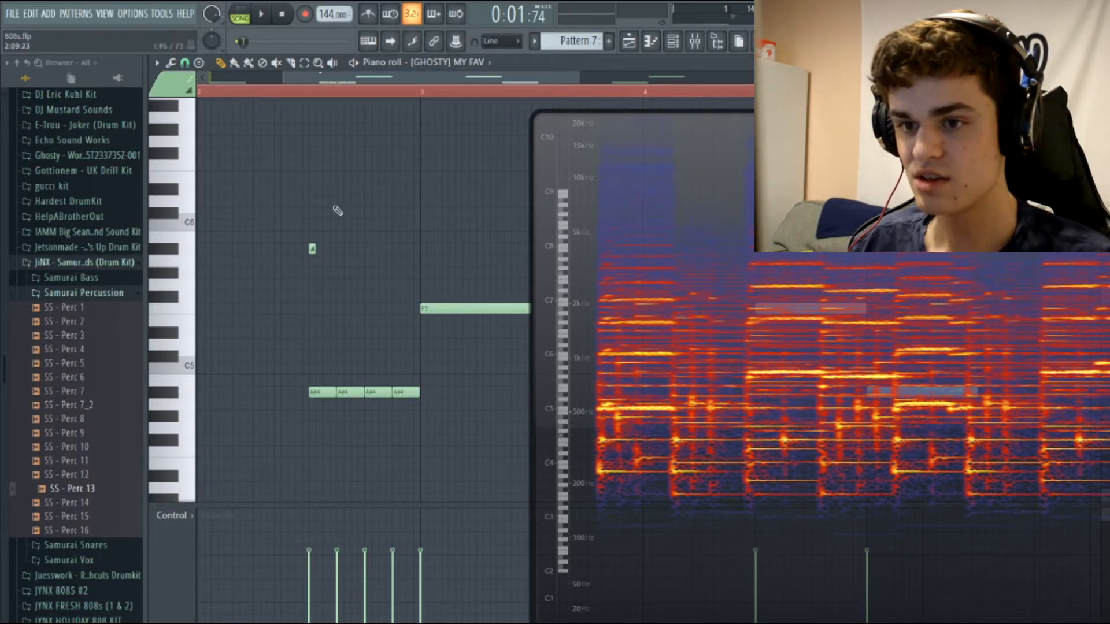
click(340, 169)
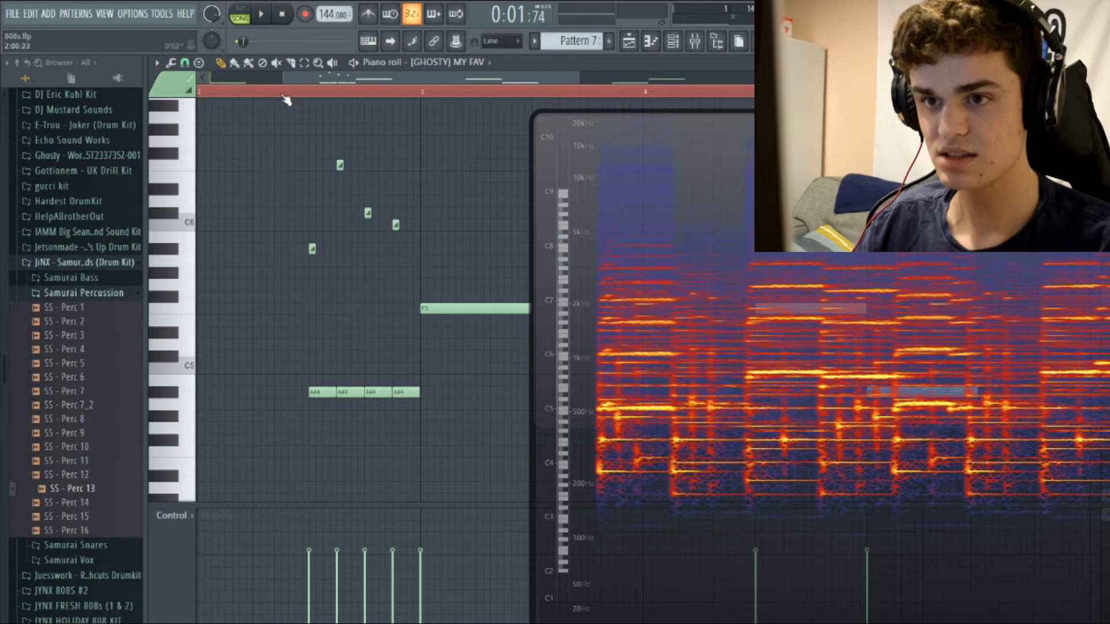
key(space)
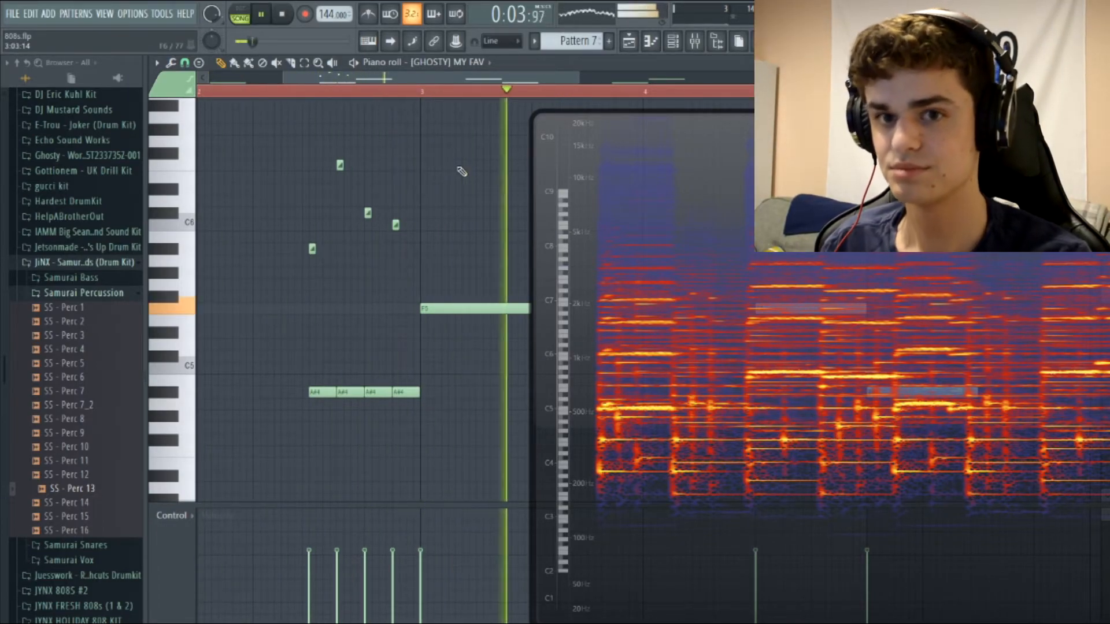
key(space)
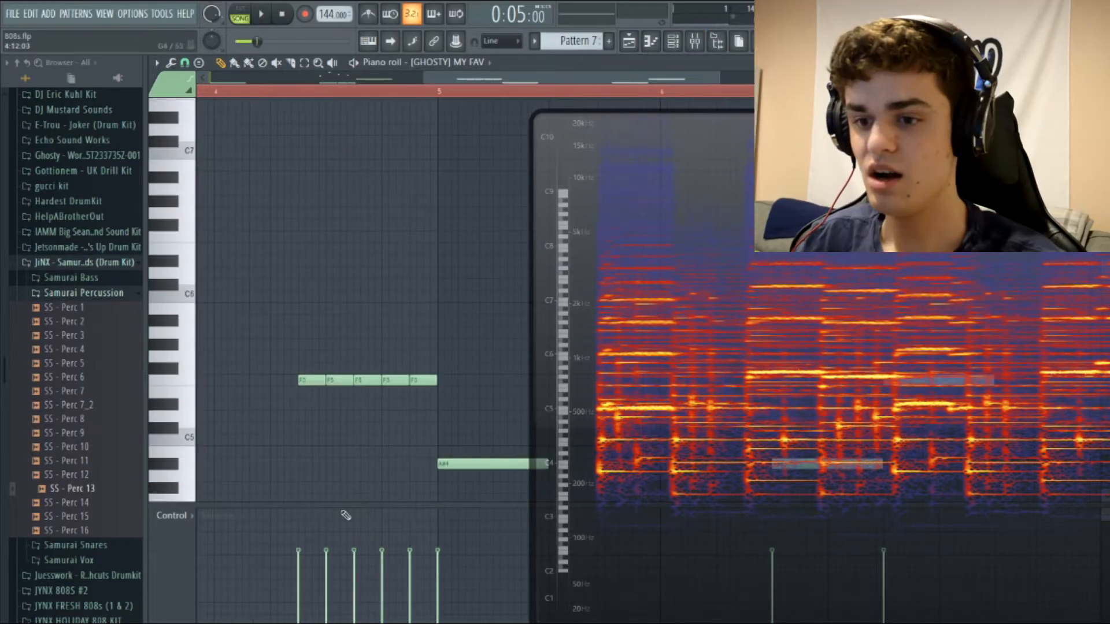
- Add a slide note at F6 above the first chopped F5 note in bar 4 and shorten it to about half that note's length
scroll(322, 280, down, 3)
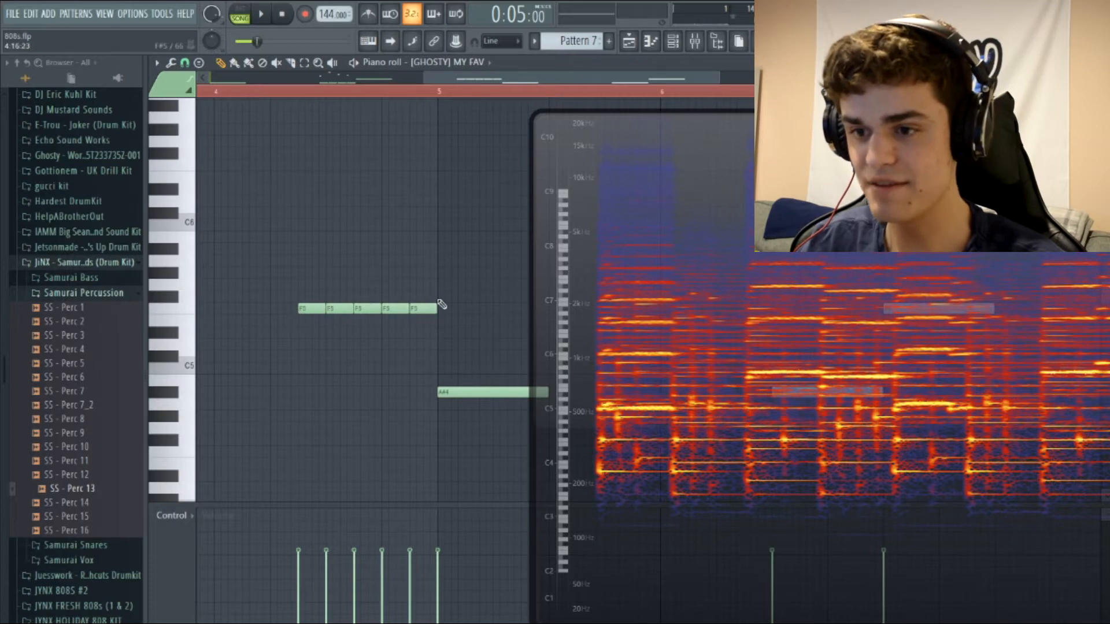
drag(464, 82, 482, 82)
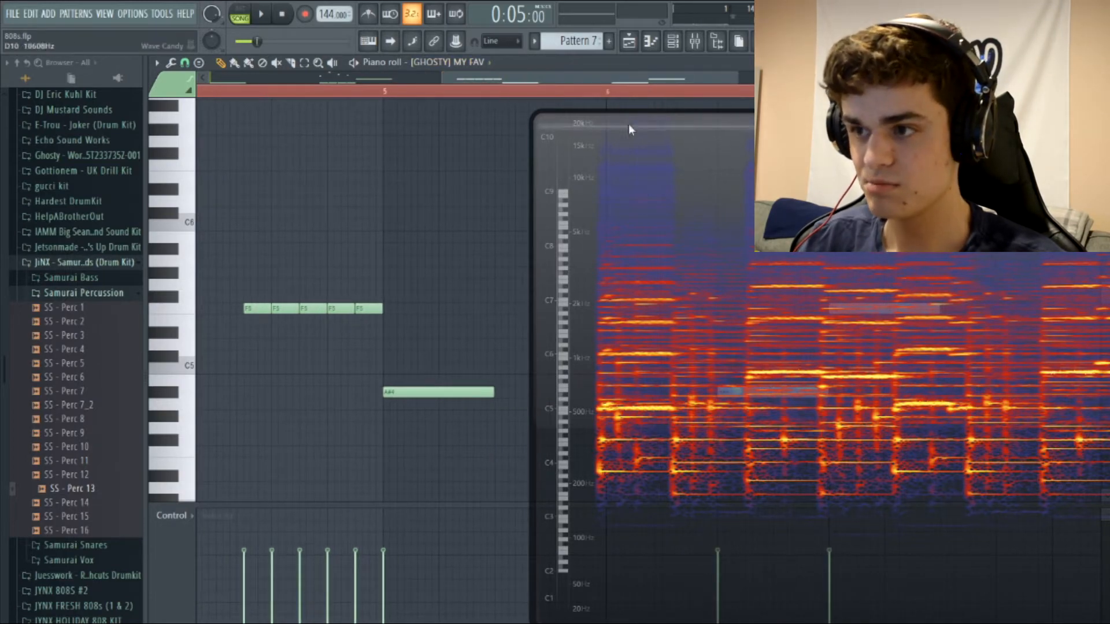
scroll(393, 297, up, 2)
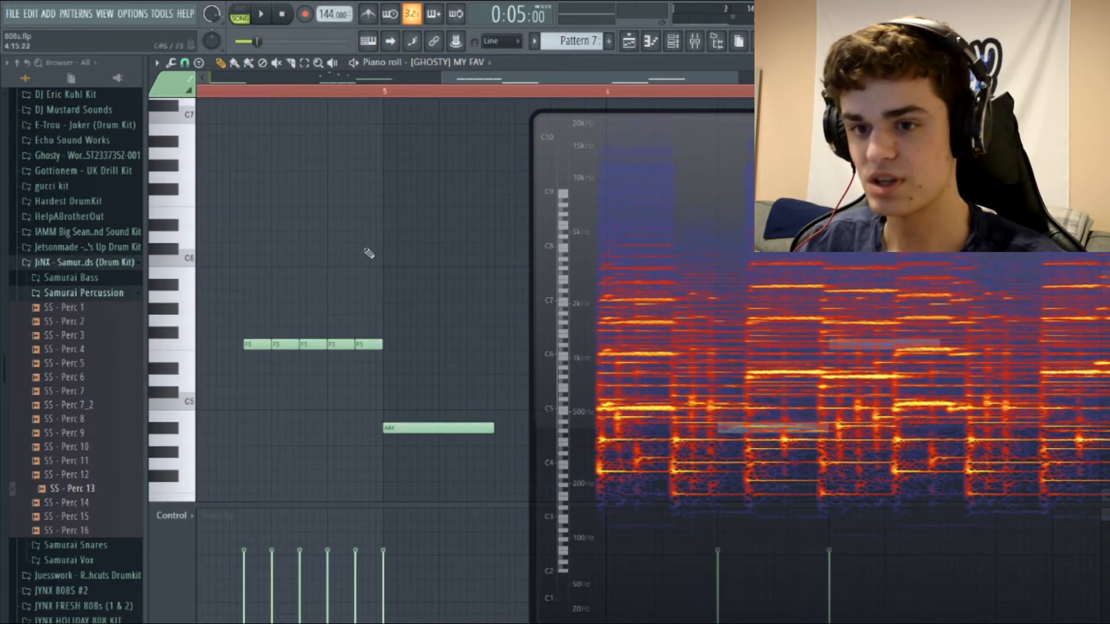
click(246, 201)
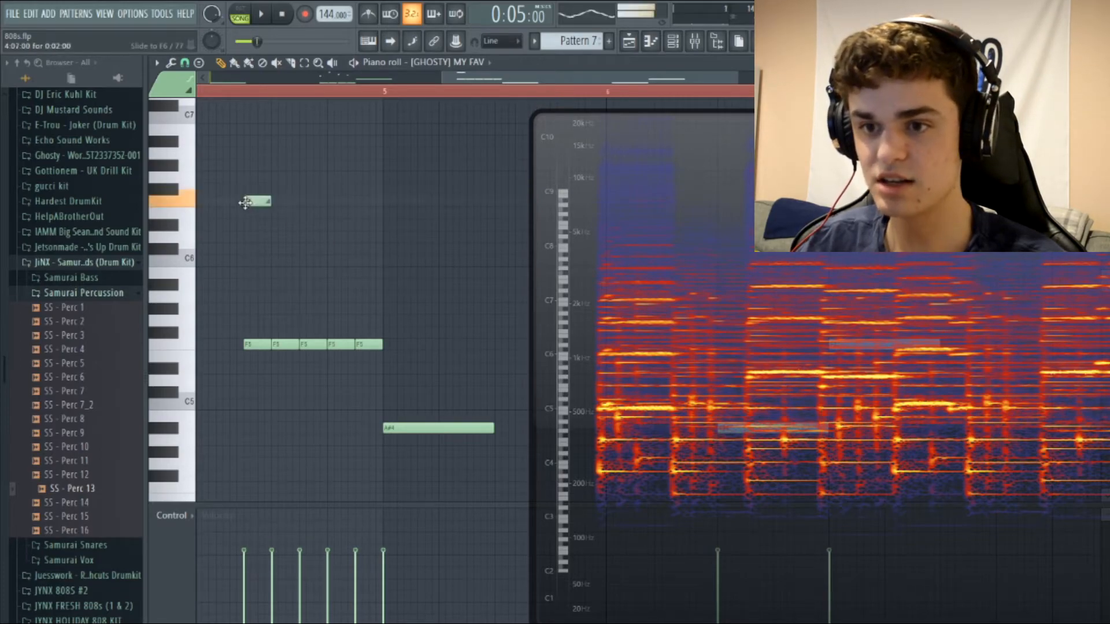
drag(269, 203, 248, 202)
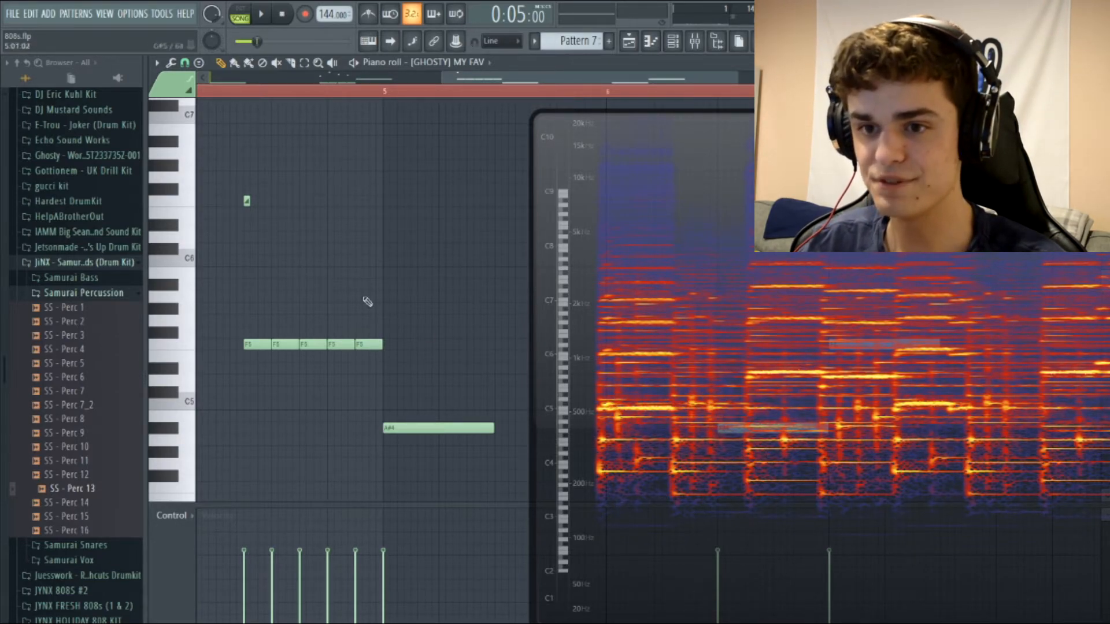
- Add short descending slide notes at D#6, C#6, C6 and A#5 above the remaining chopped F5 notes in bar 4 and audition them
click(274, 225)
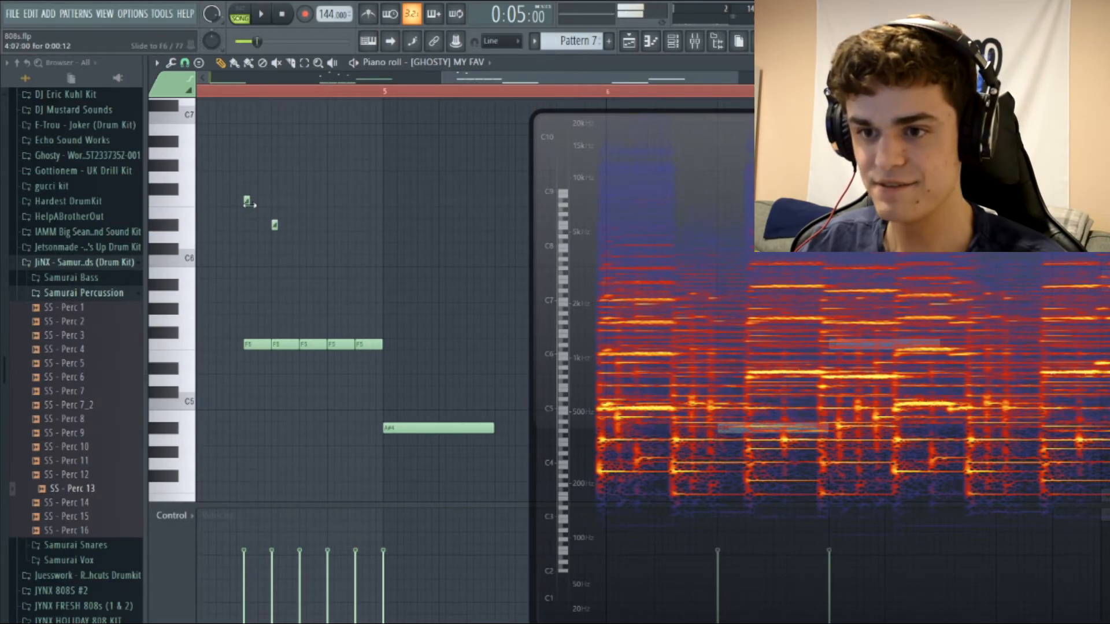
click(273, 225)
scroll(443, 83, up, 1)
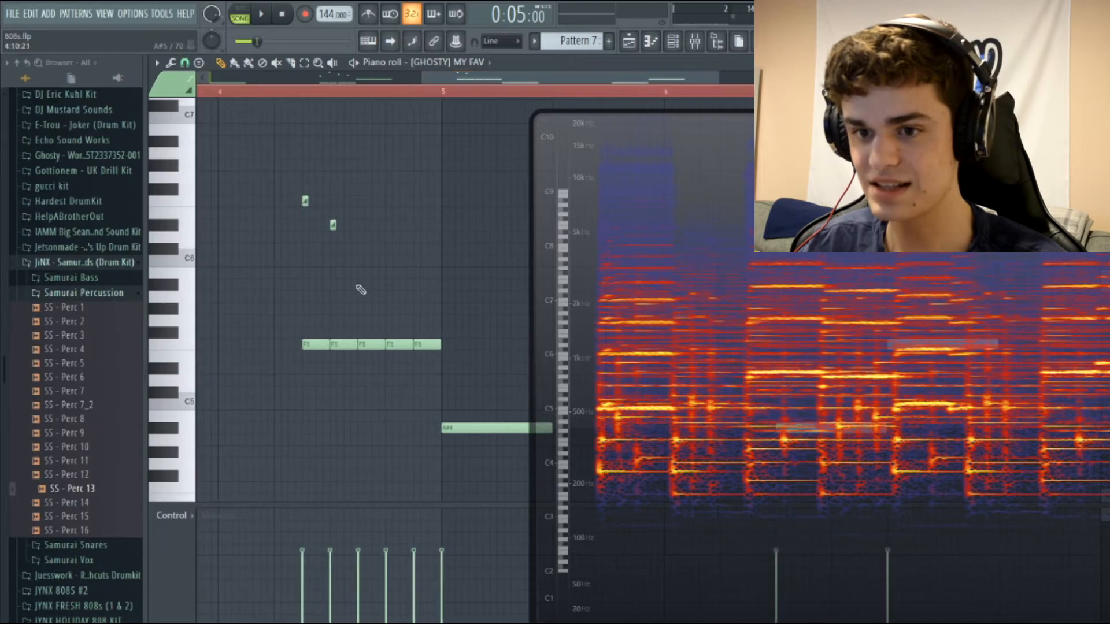
click(358, 248)
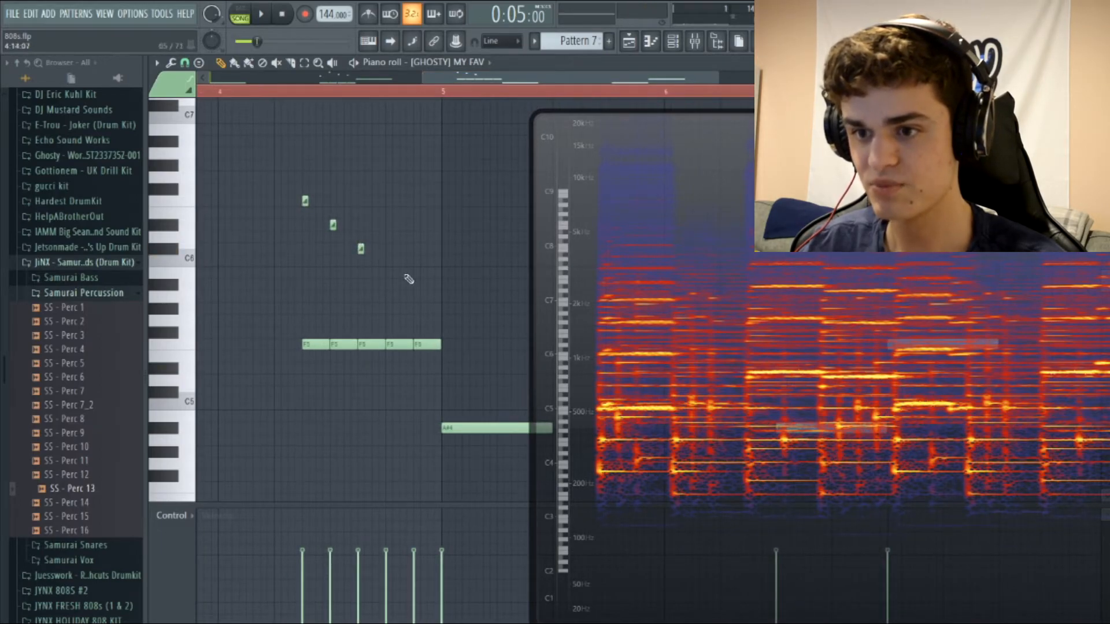
click(388, 260)
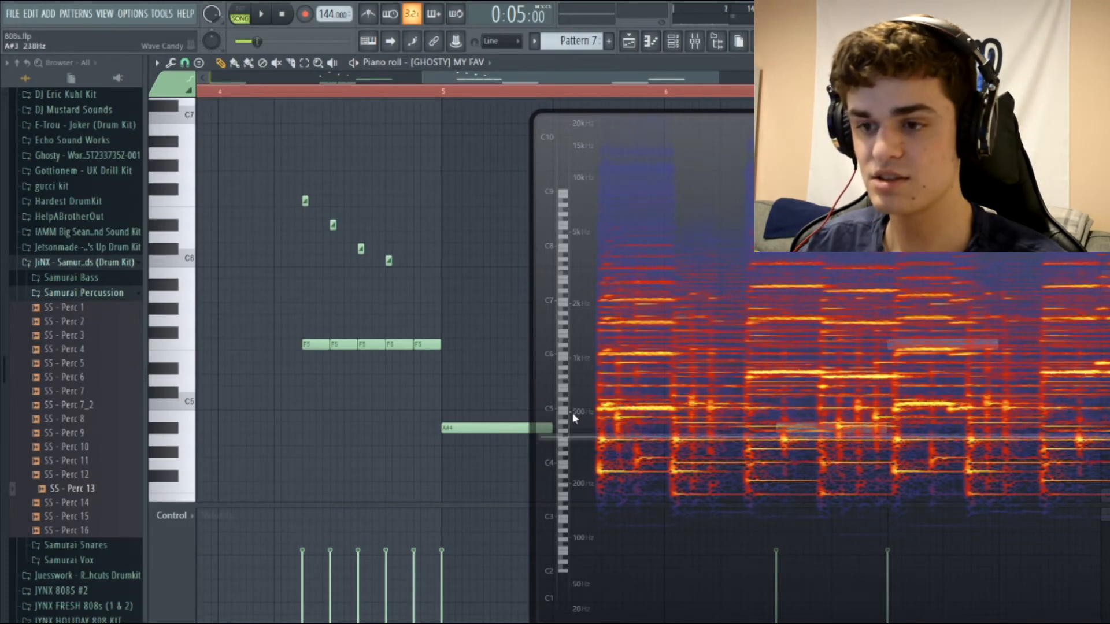
click(416, 284)
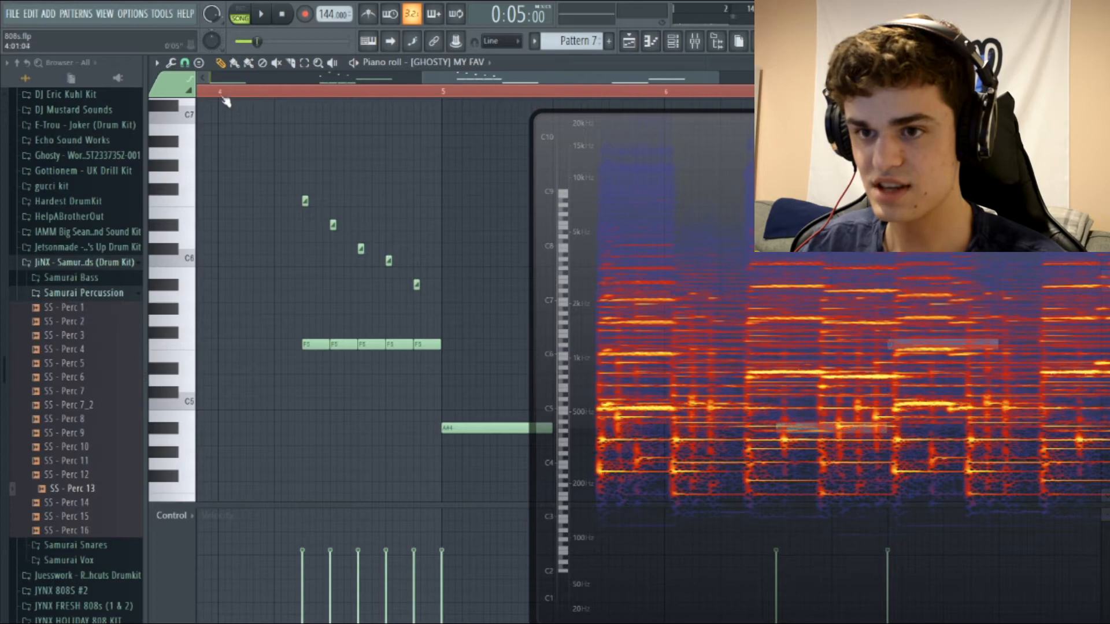
key(space)
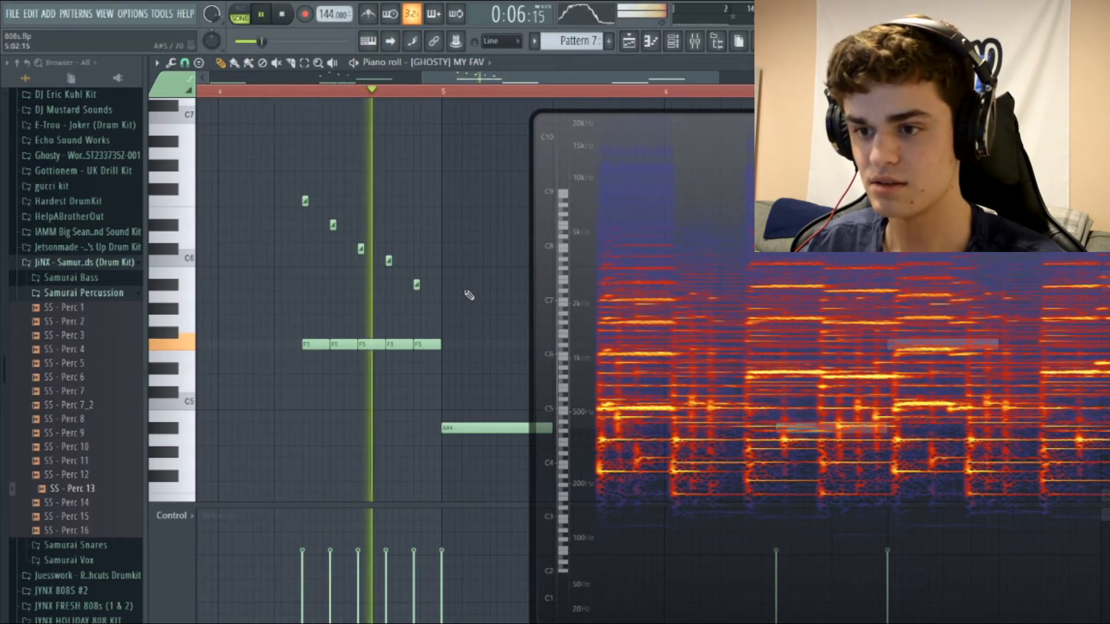
key(space)
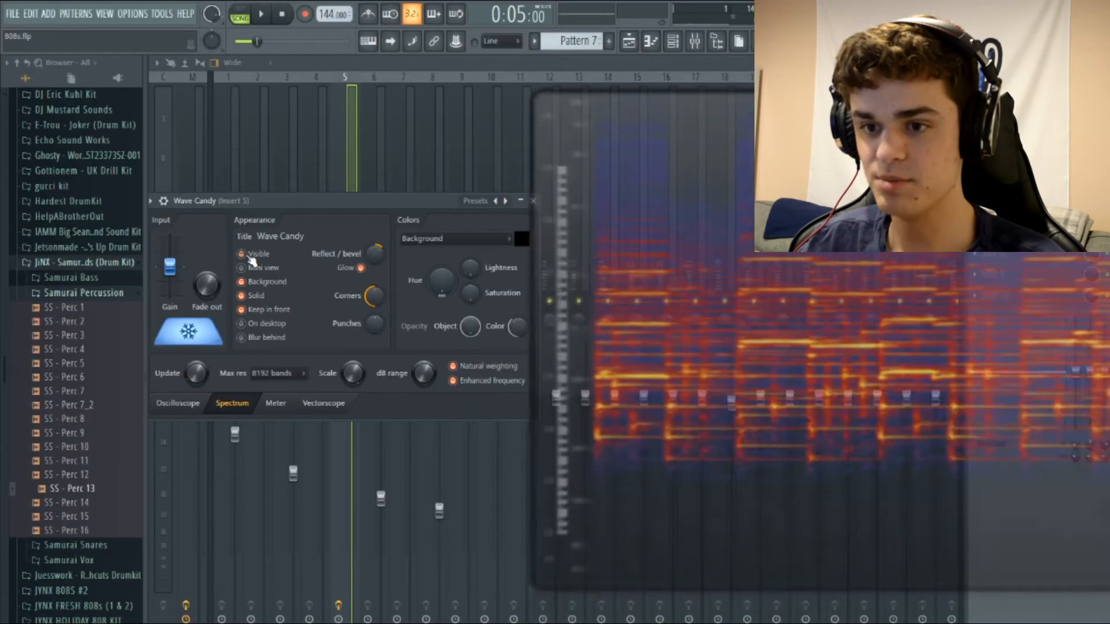
- Hide the floating spectrum display by turning off Wave Candy's Visible option
click(292, 173)
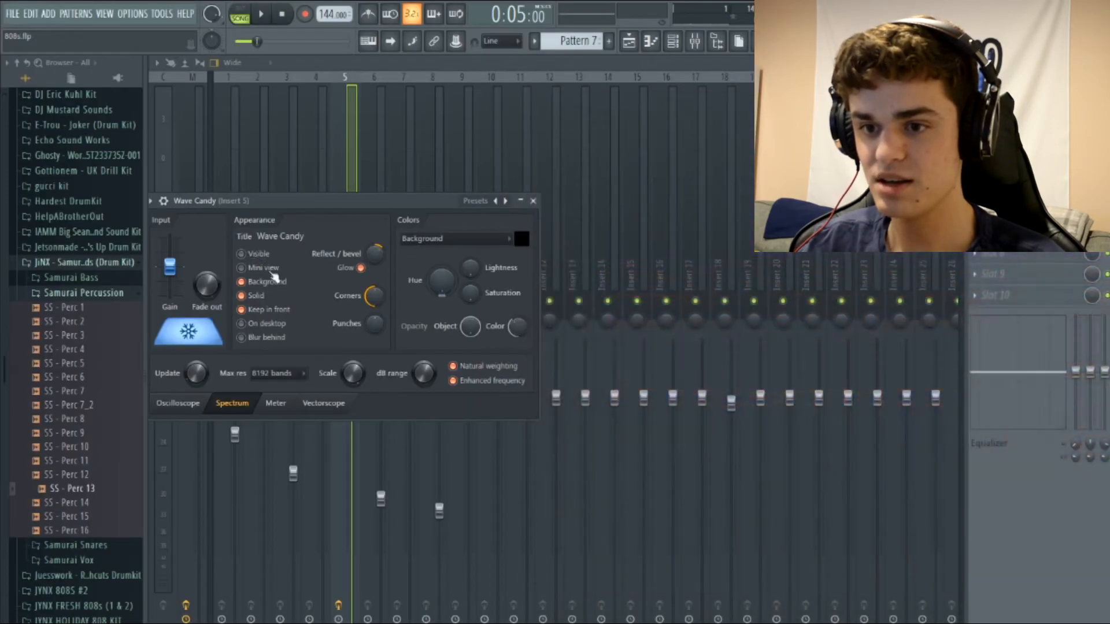